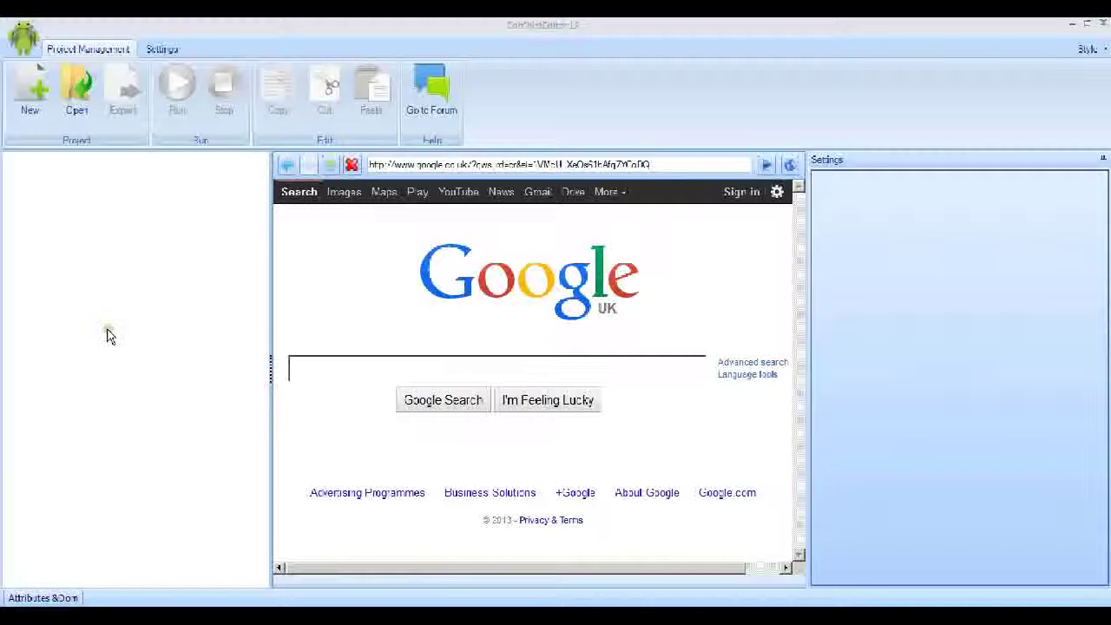
Step: Create a new project named "botchief tutorial"
click(30, 111)
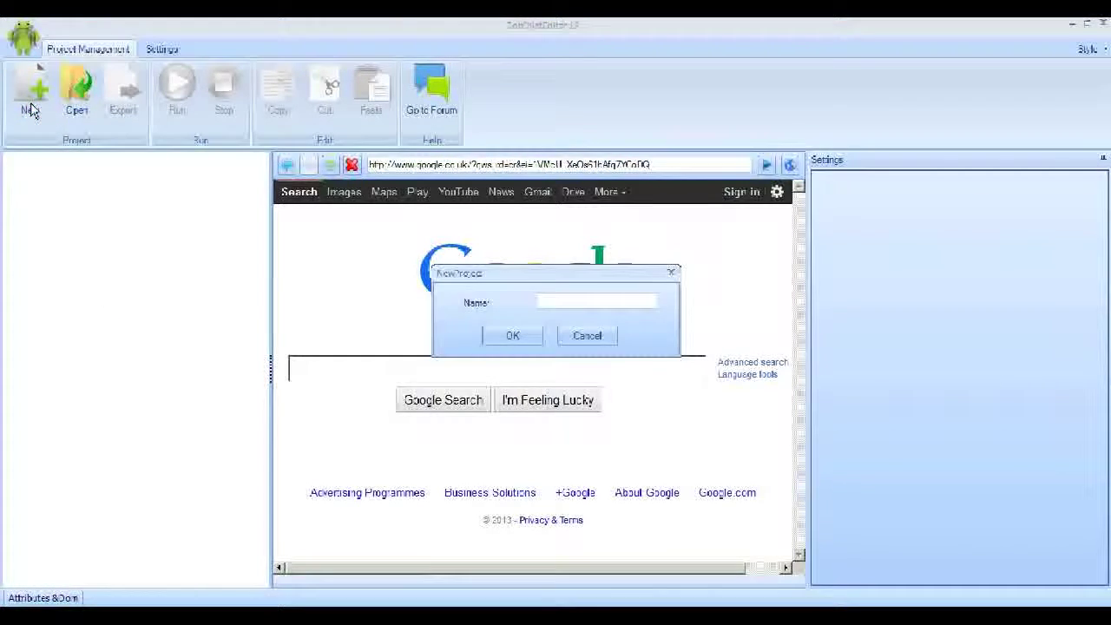
text(bel)
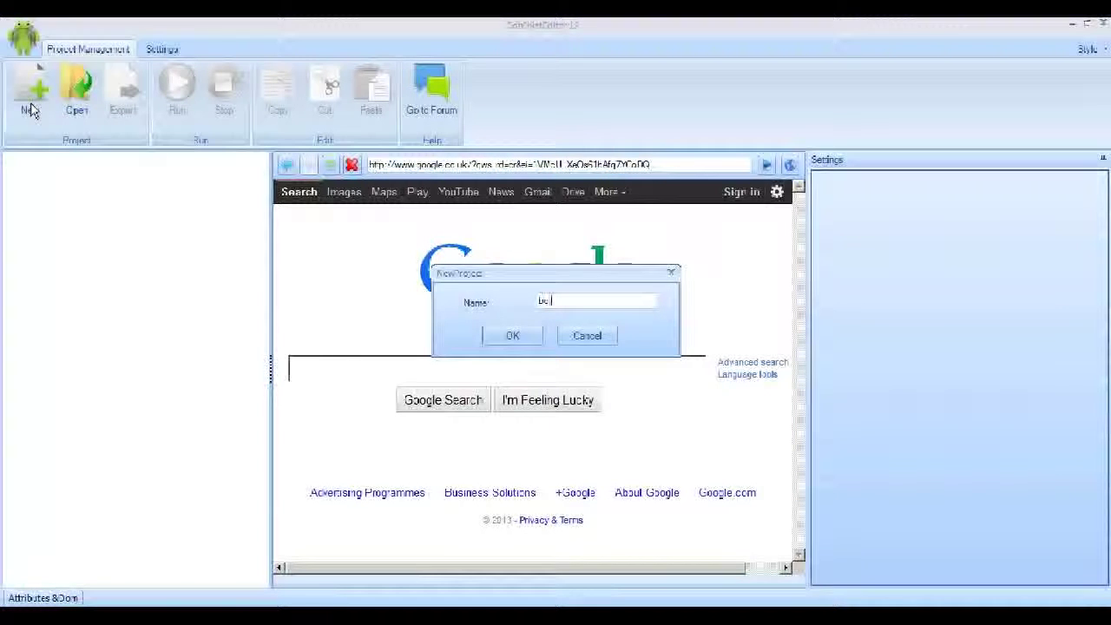
text(a)
text(hfute)
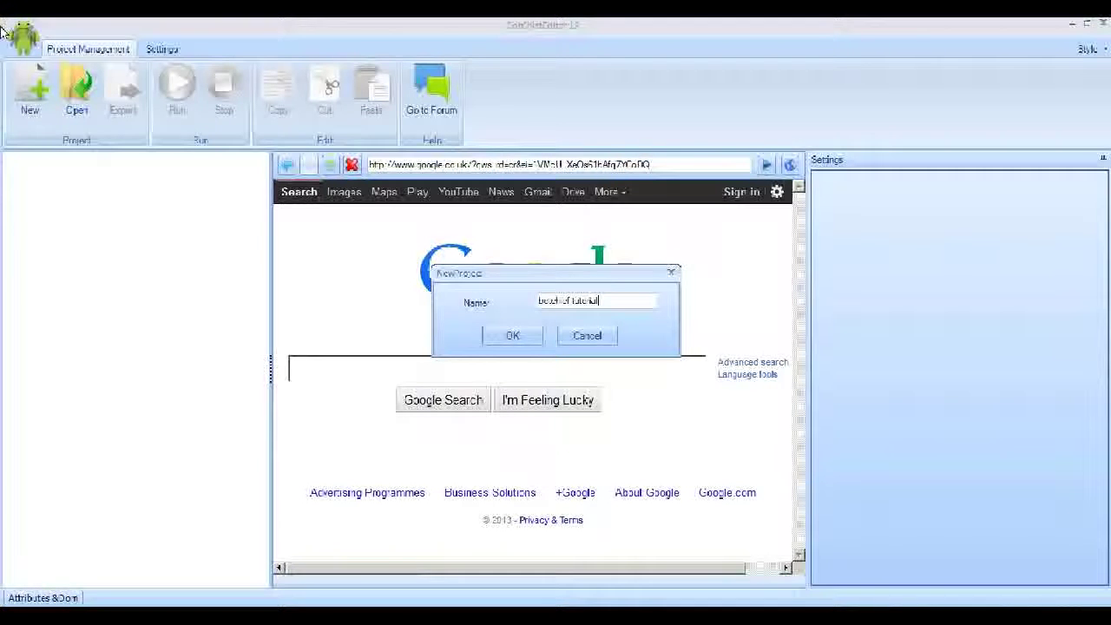
click(521, 335)
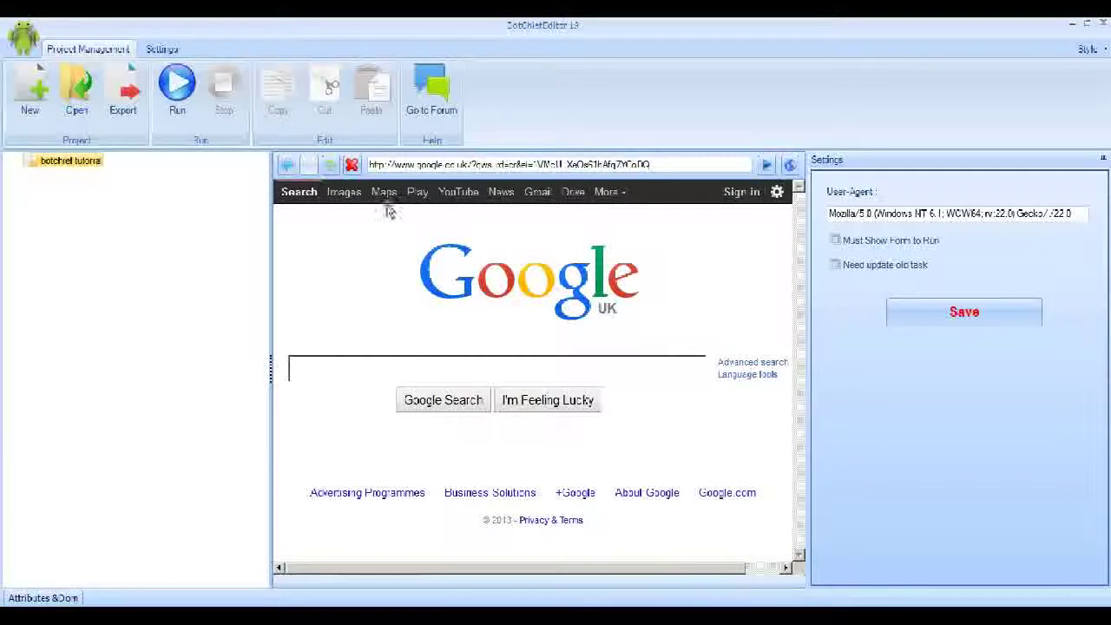
Step: Load yahoo.com in the editor's built-in browser
drag(608, 165, 347, 168)
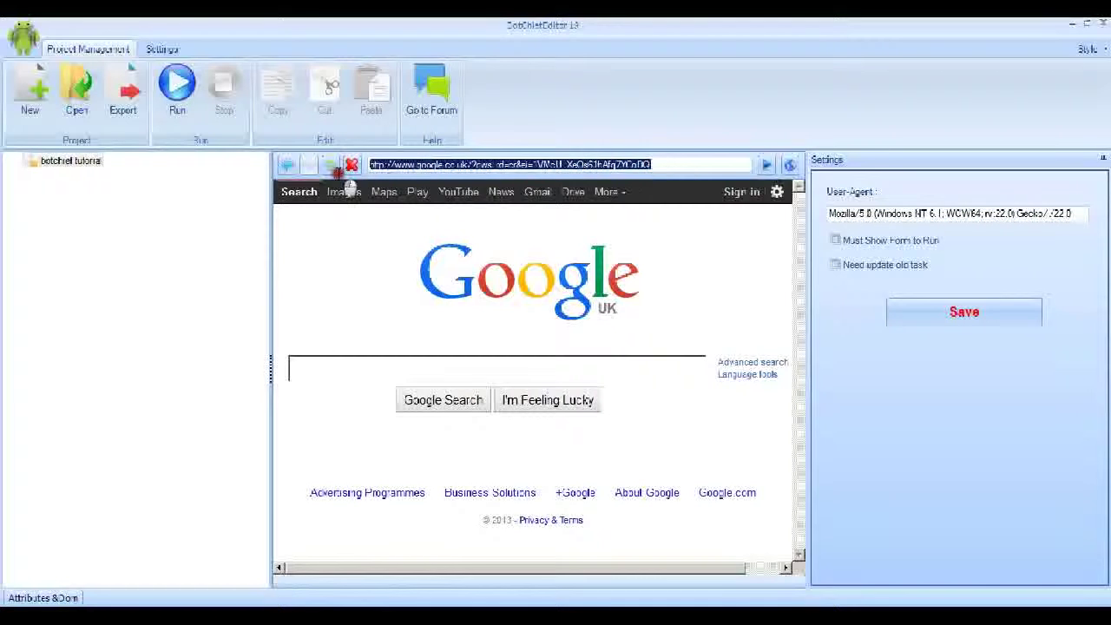
text(yahoo.com)
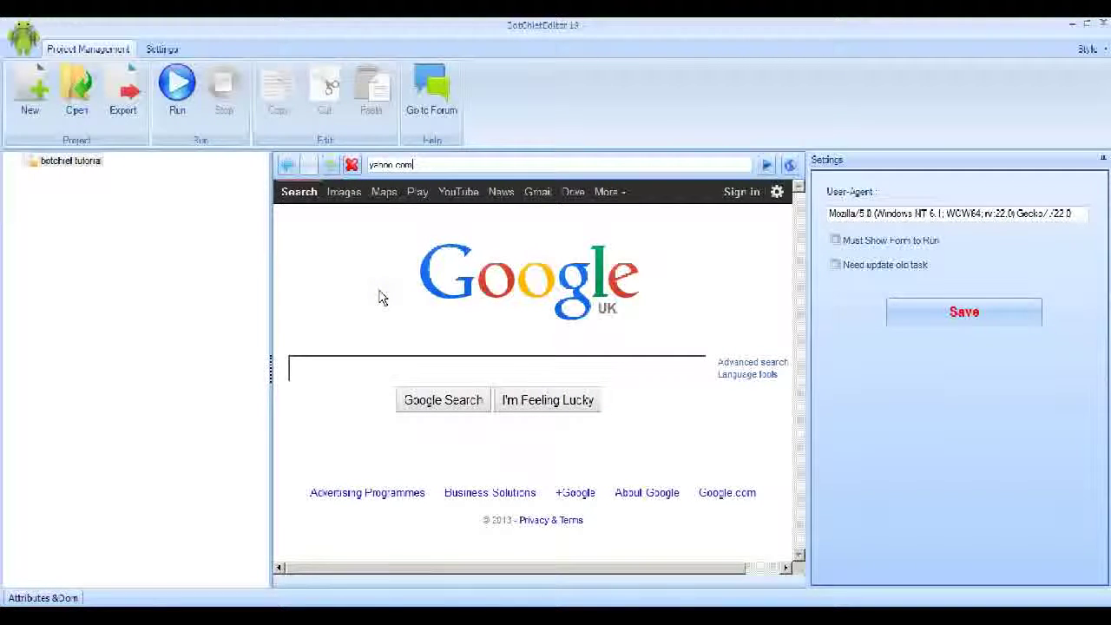
click(767, 168)
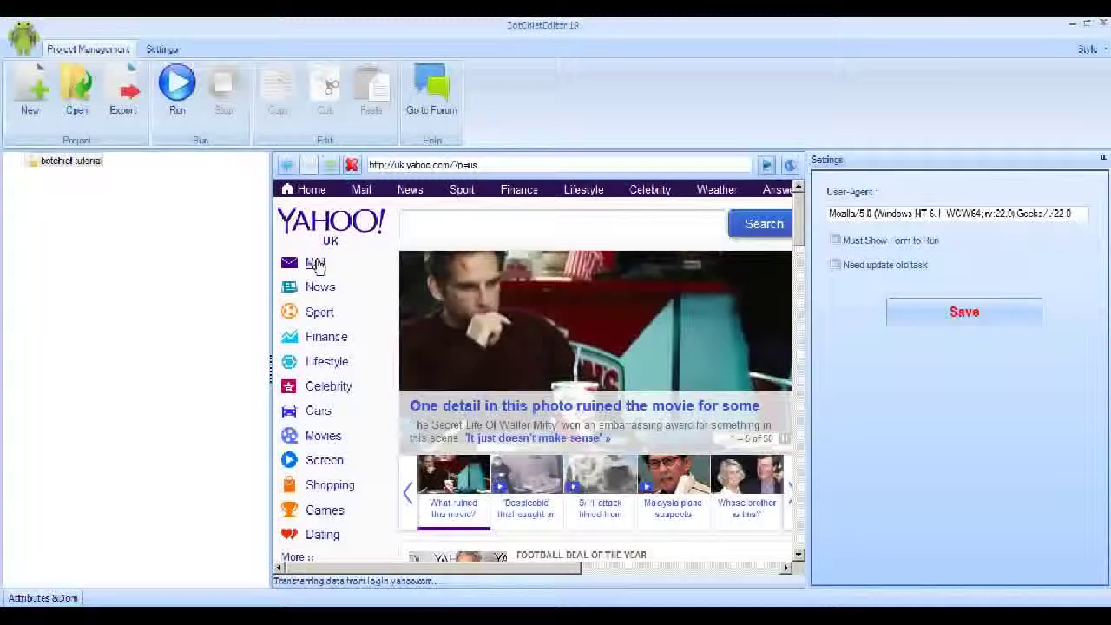
Step: Go to Yahoo Mail from the Yahoo home page and open the new-account sign-up form
click(315, 265)
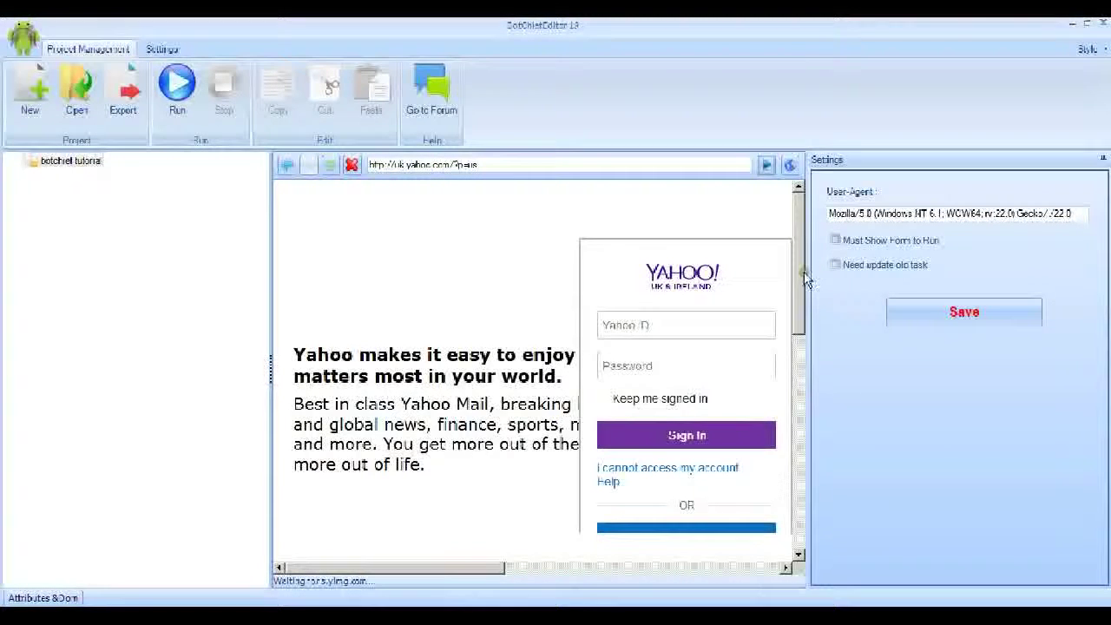
drag(800, 274, 801, 315)
click(710, 445)
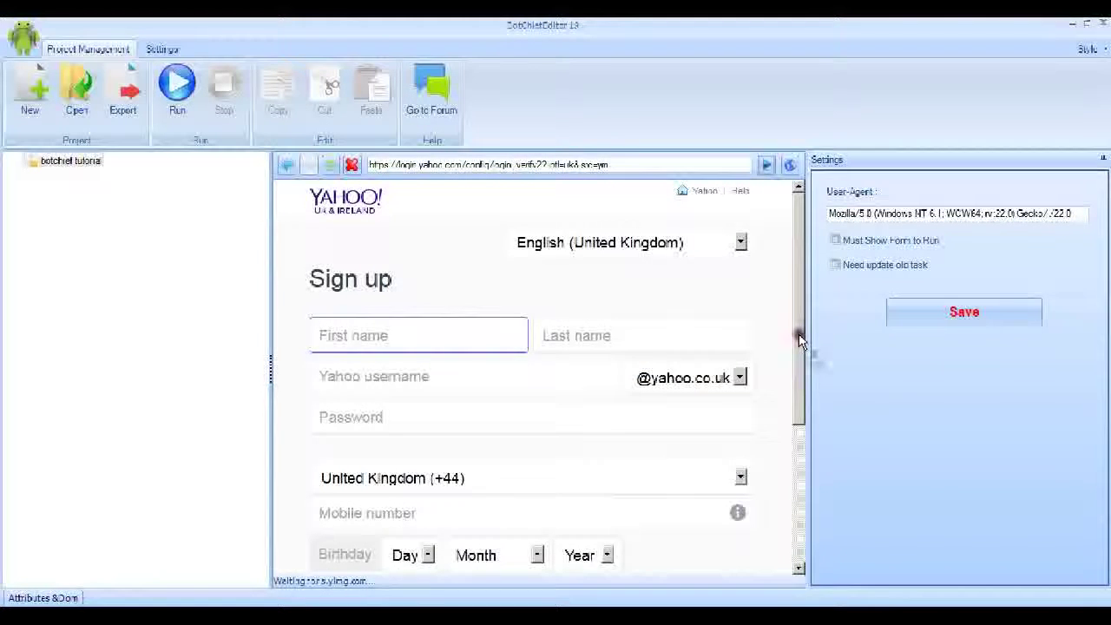
drag(799, 339, 801, 302)
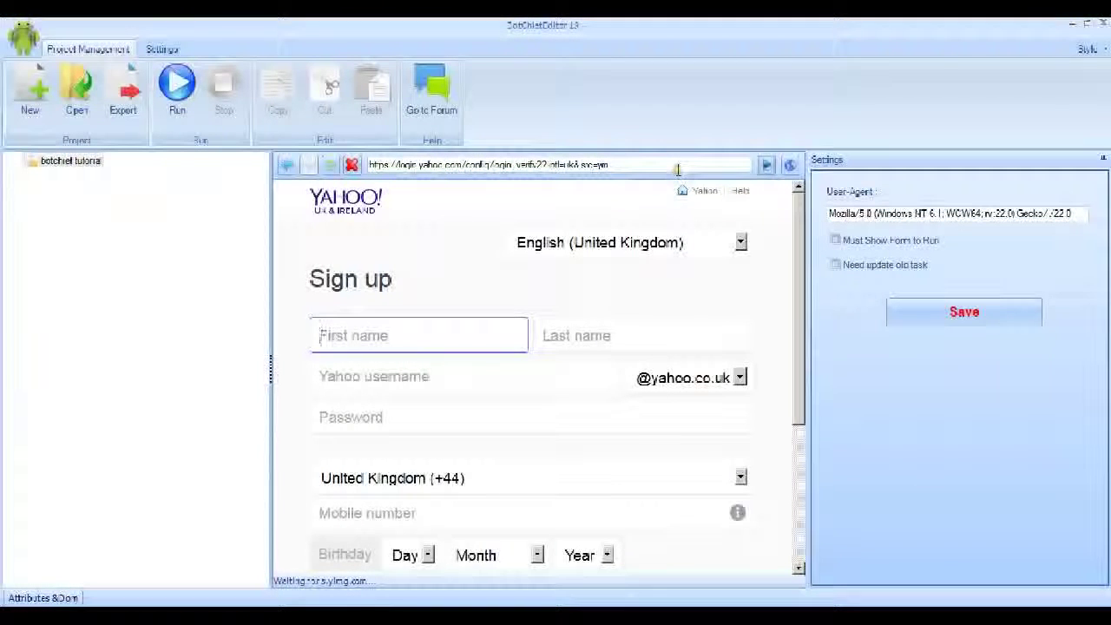
Step: Add a Load Url action for the current Yahoo sign-up page to the project and save its settings
click(790, 167)
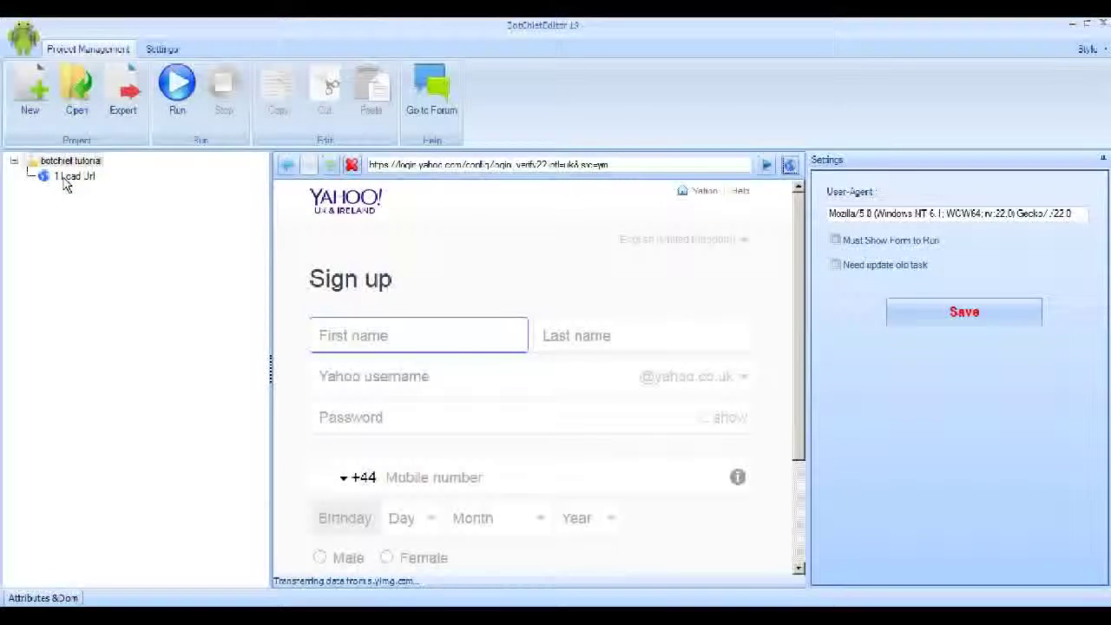
click(65, 180)
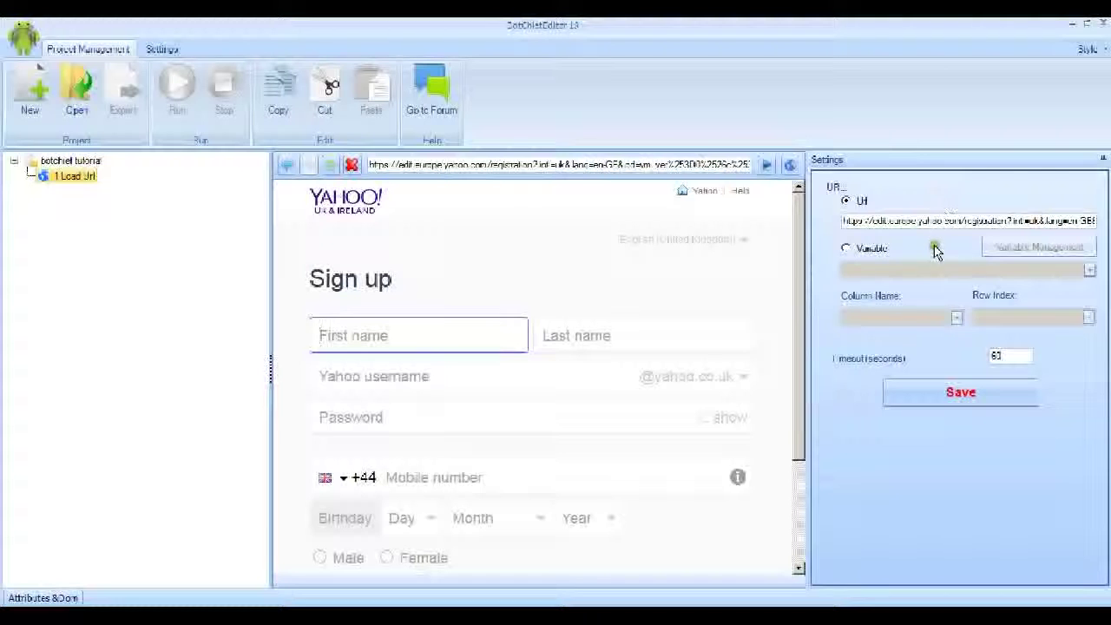
click(958, 398)
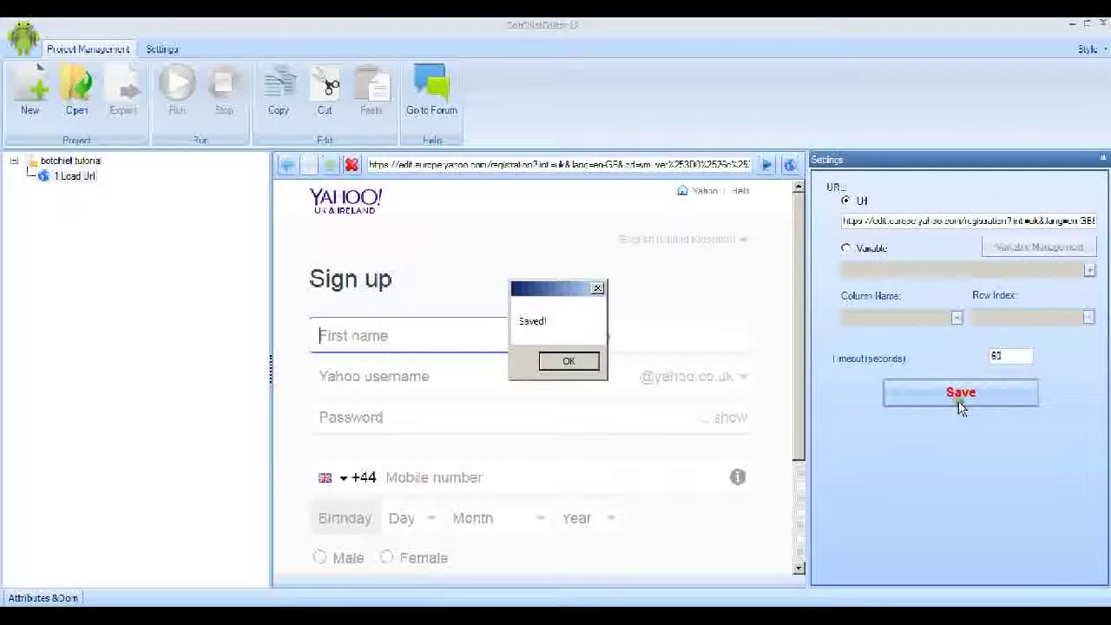
click(573, 363)
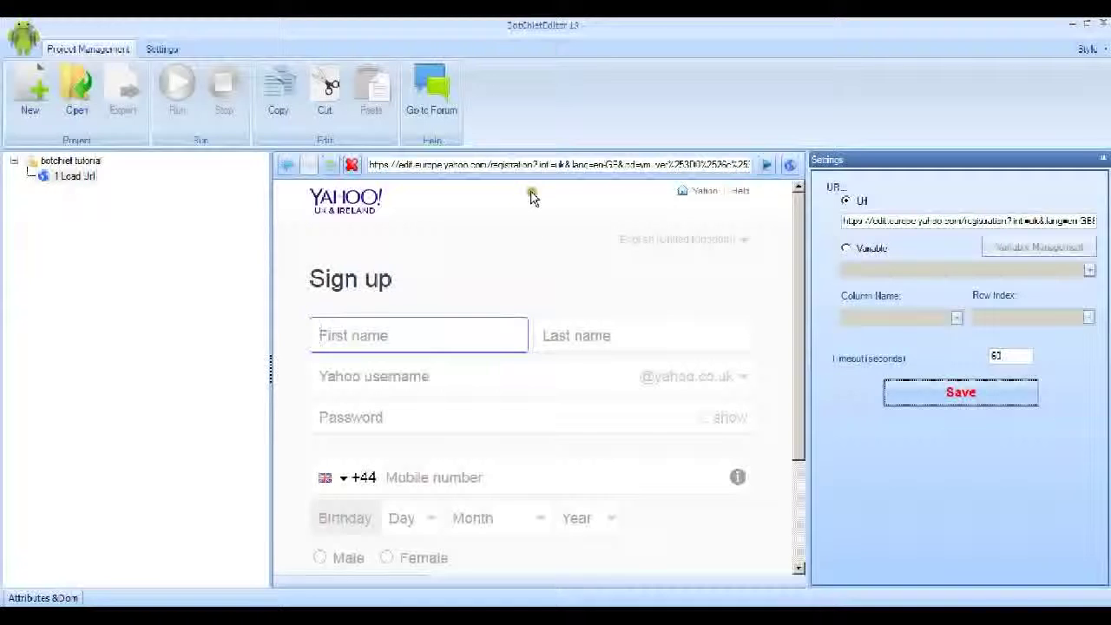
Step: Replace the browser's address with google.com and load that page
click(544, 167)
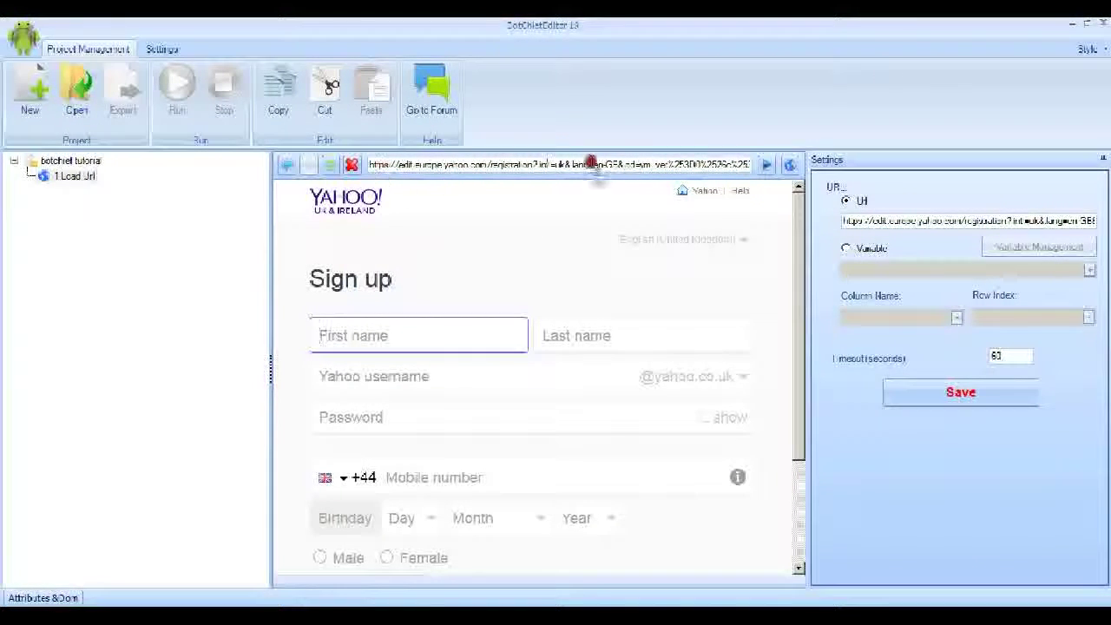
right_click(581, 163)
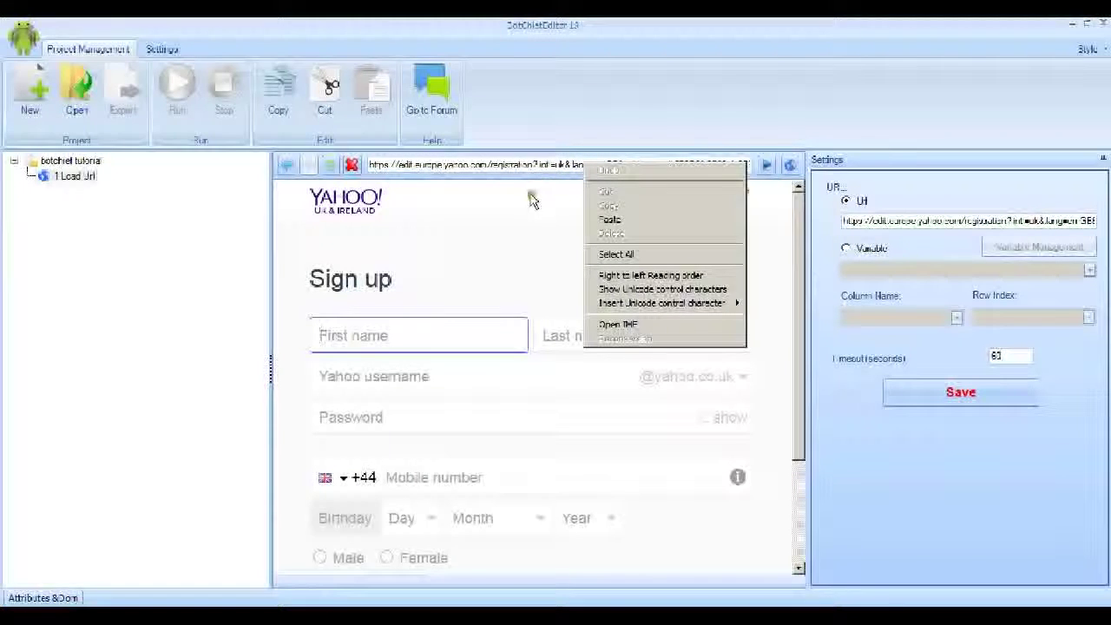
click(608, 255)
text(goog)
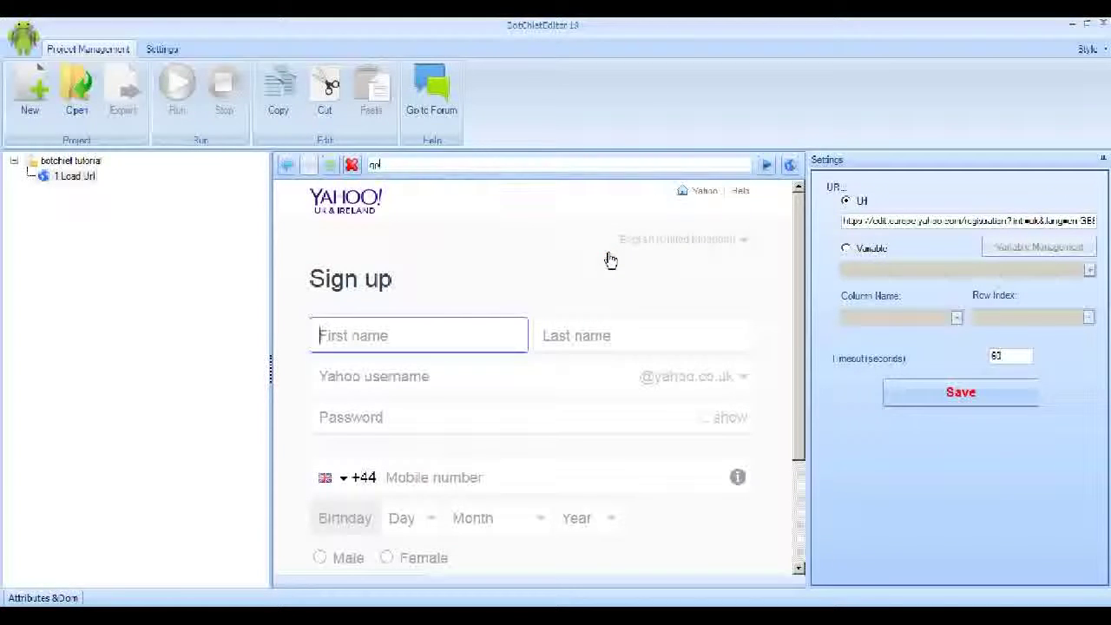
text(le.com)
click(765, 164)
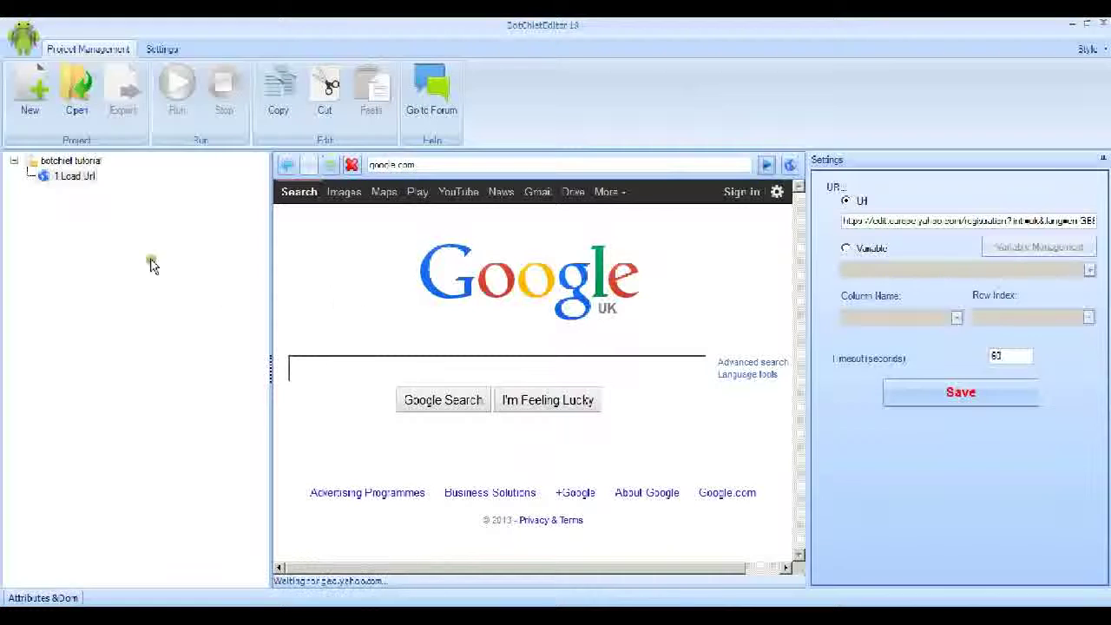
Step: Test run the Load Url action from the Google page
right_click(80, 180)
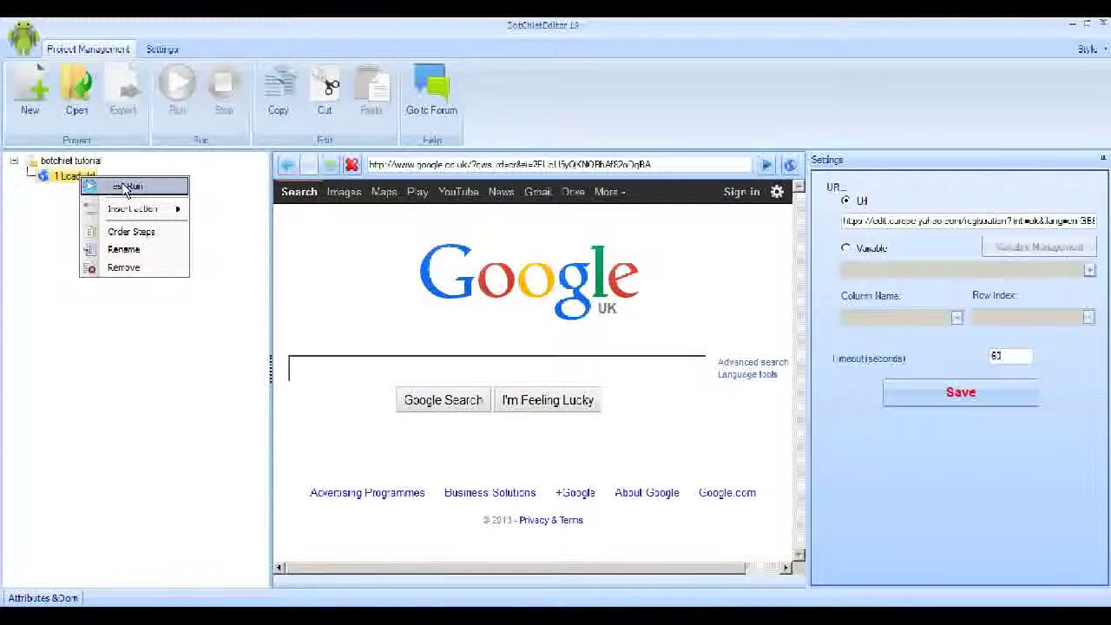
click(126, 187)
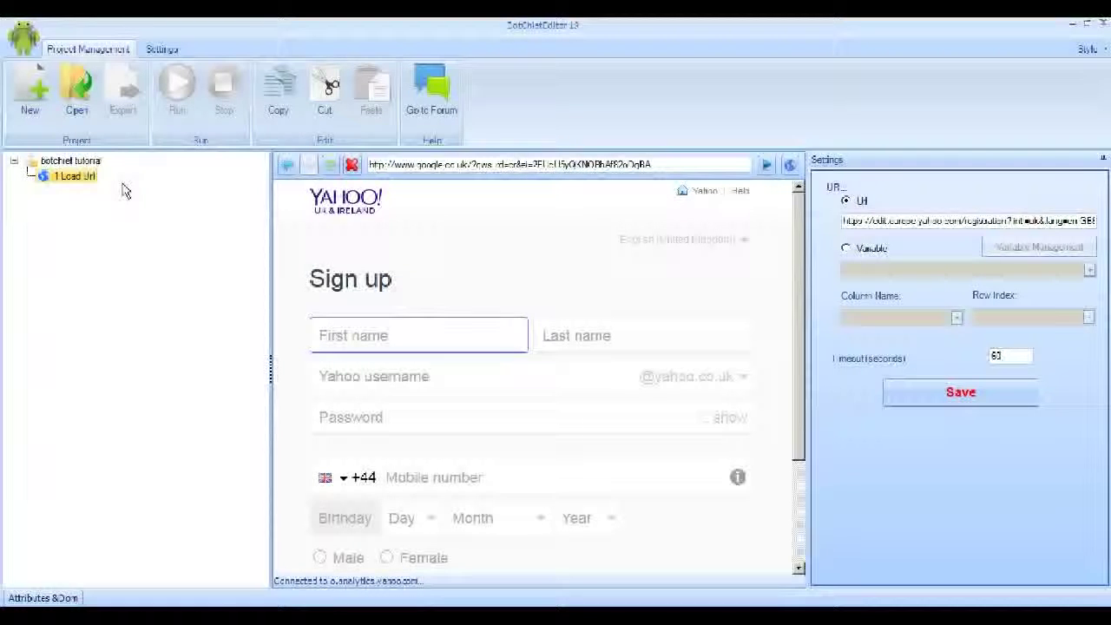
mouse_move(801, 274)
mouse_down()
mouse_move(790, 402)
mouse_move(797, 262)
mouse_up()
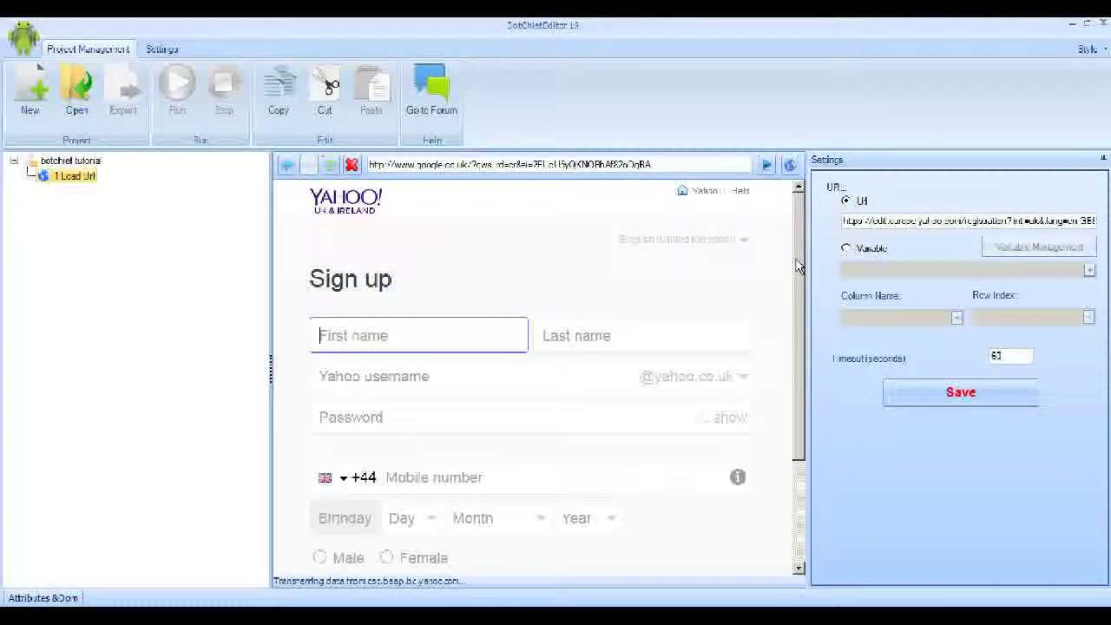
Step: Add a Set Value action to the botchief tutorial project
click(71, 163)
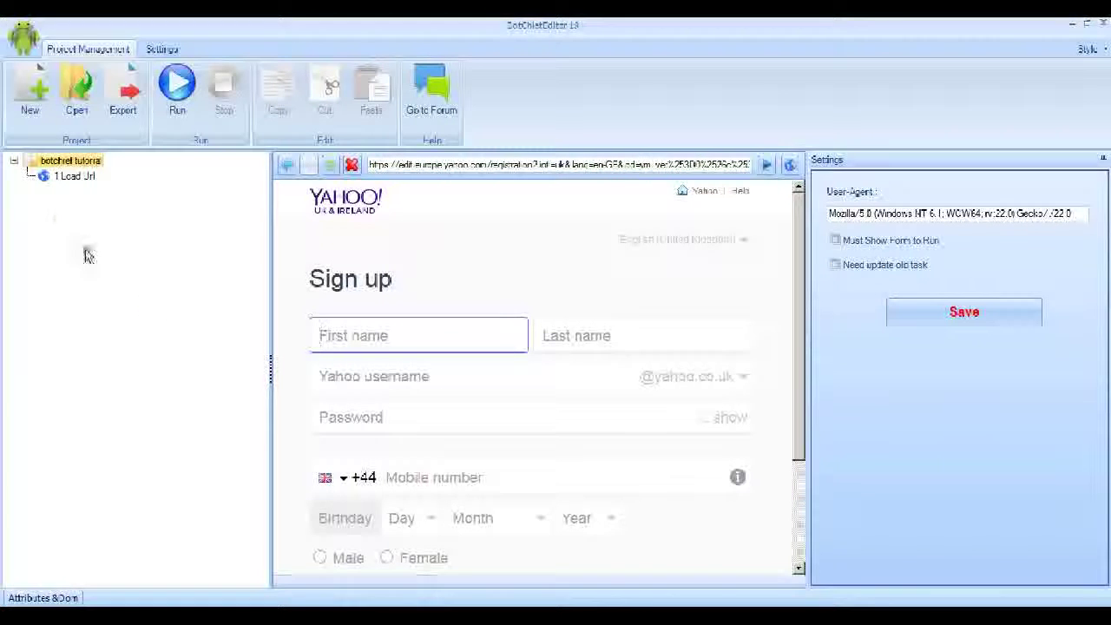
right_click(71, 168)
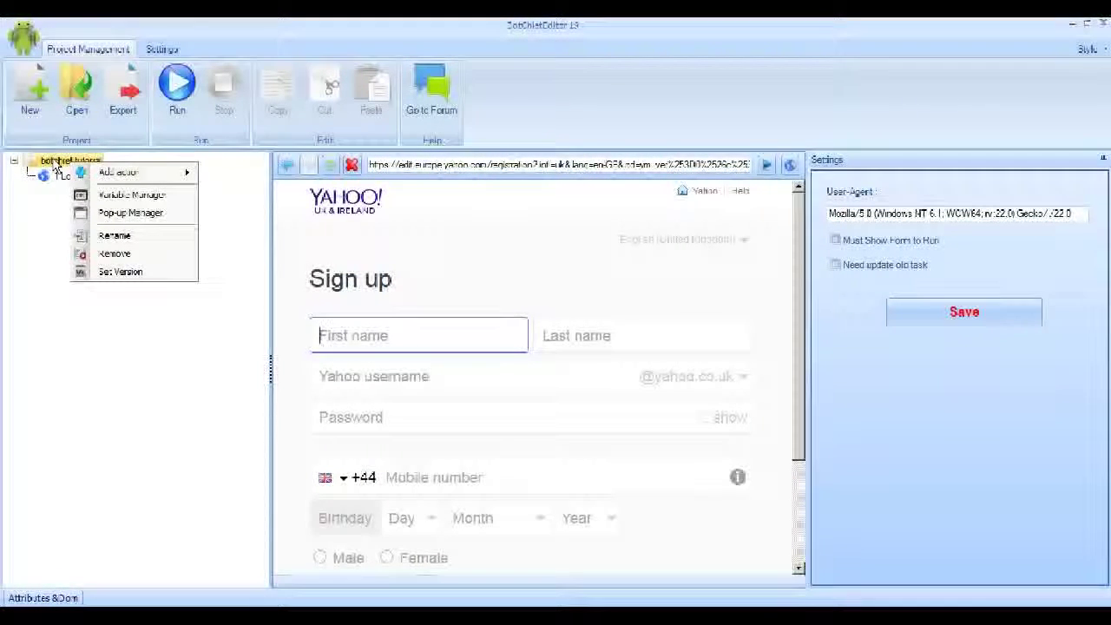
mouse_move(78, 172)
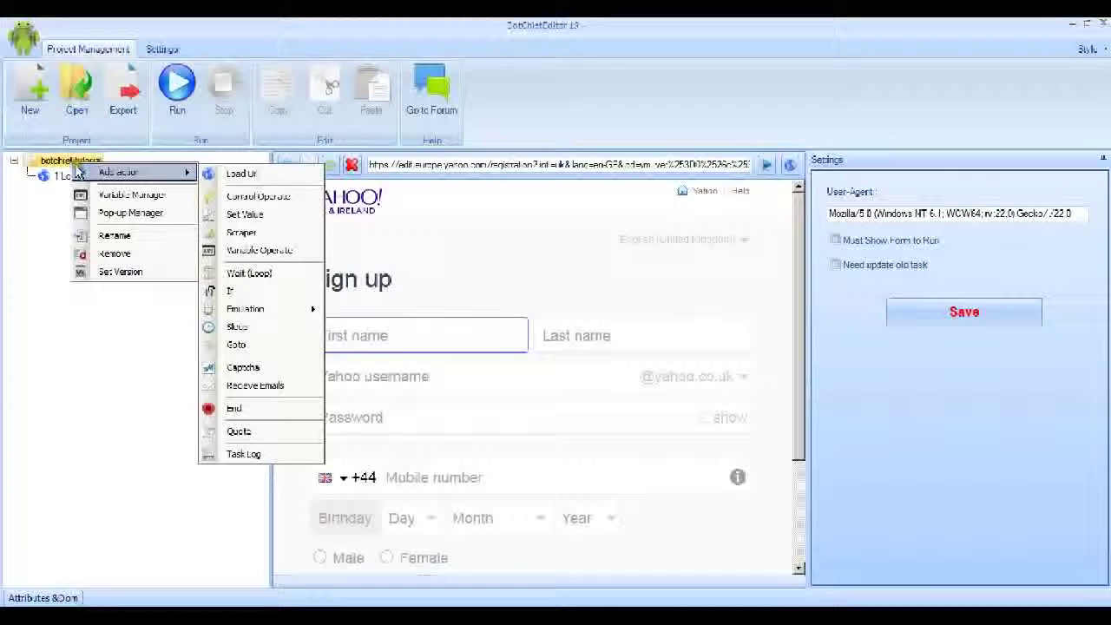
click(276, 213)
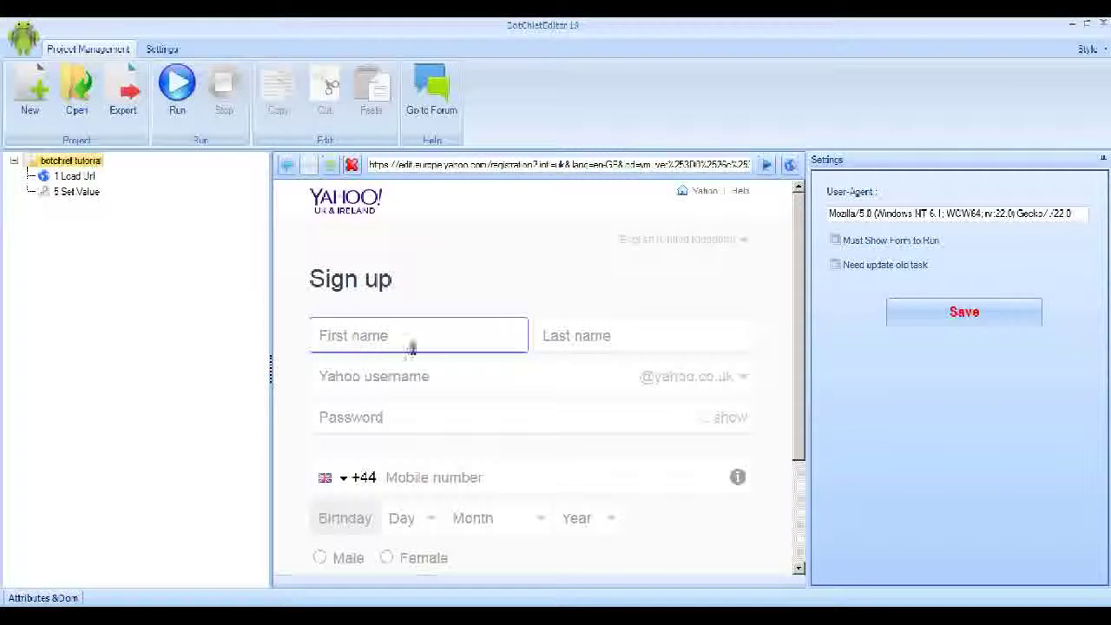
Step: Assign the sign-up form's First name field as the Set Value action's control and check the match with Find Html Item
right_click(73, 191)
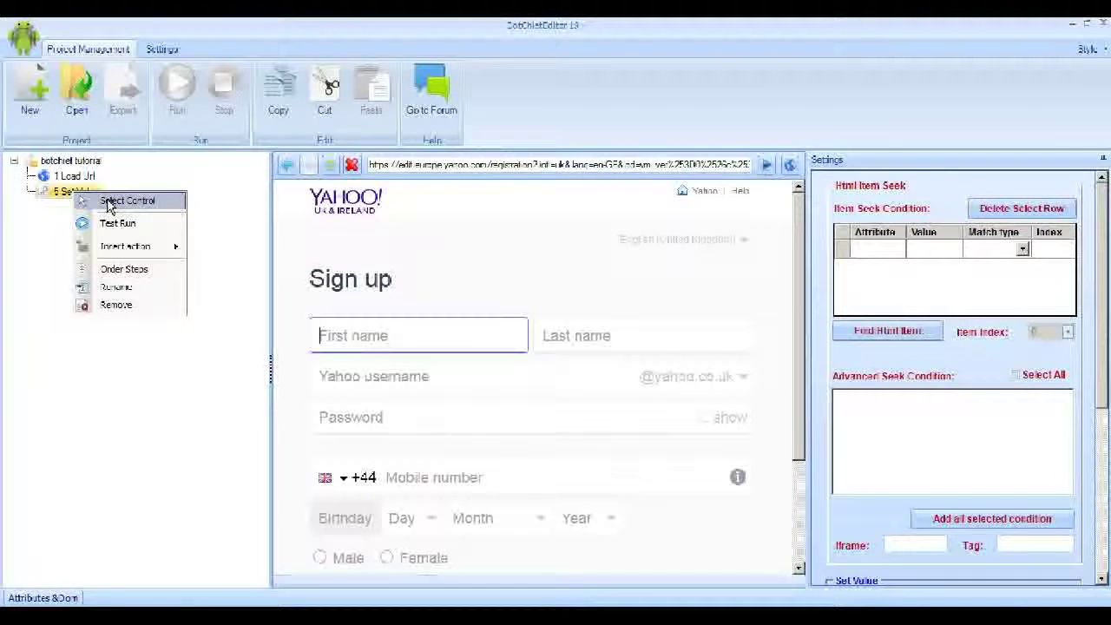
click(109, 203)
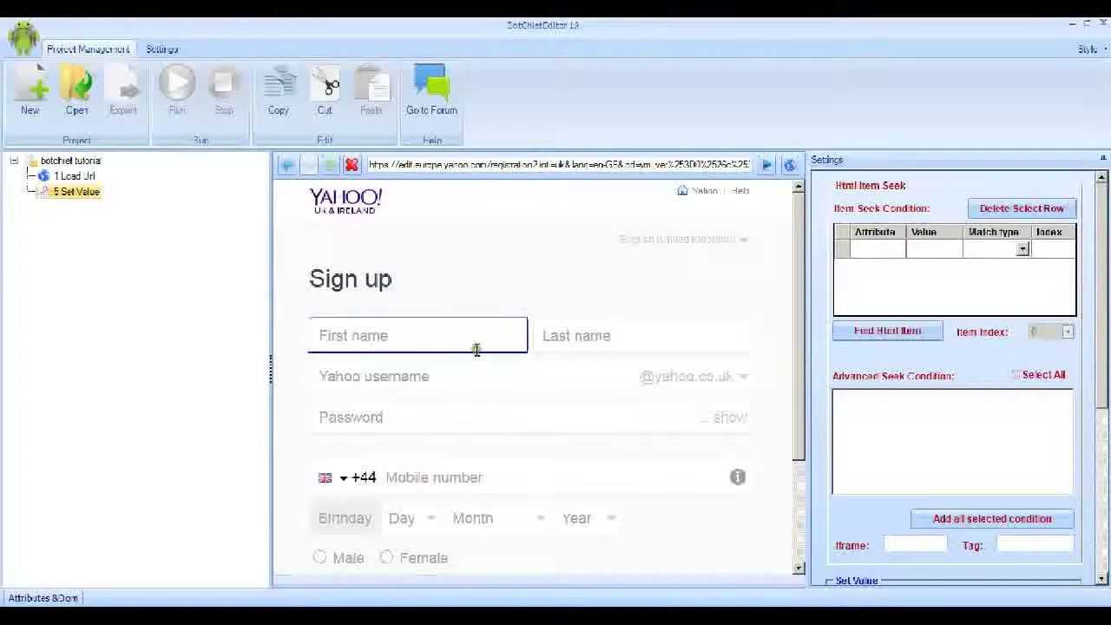
click(340, 337)
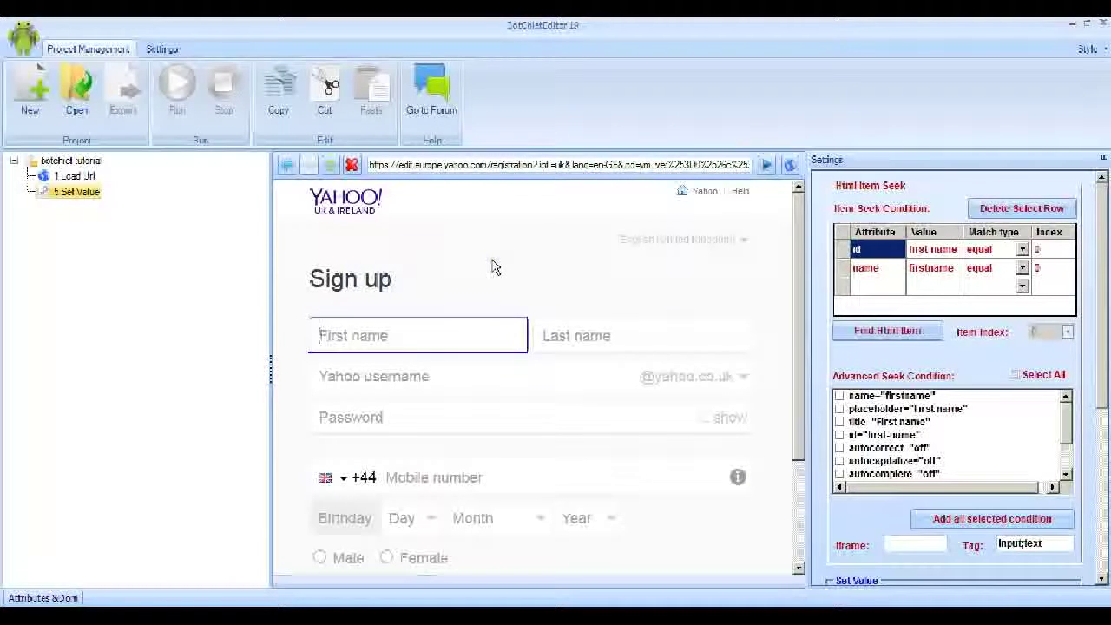
click(367, 338)
click(900, 336)
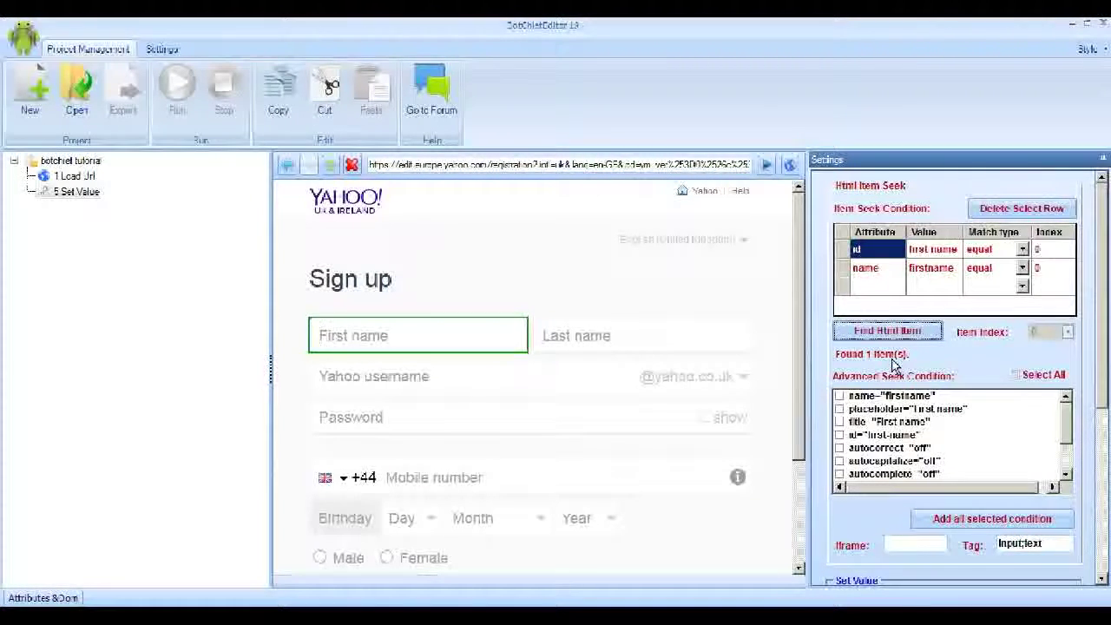
Step: Enter a sample first name as the Set Value action's text and save the action
click(1100, 367)
scroll(1098, 373, down, 2)
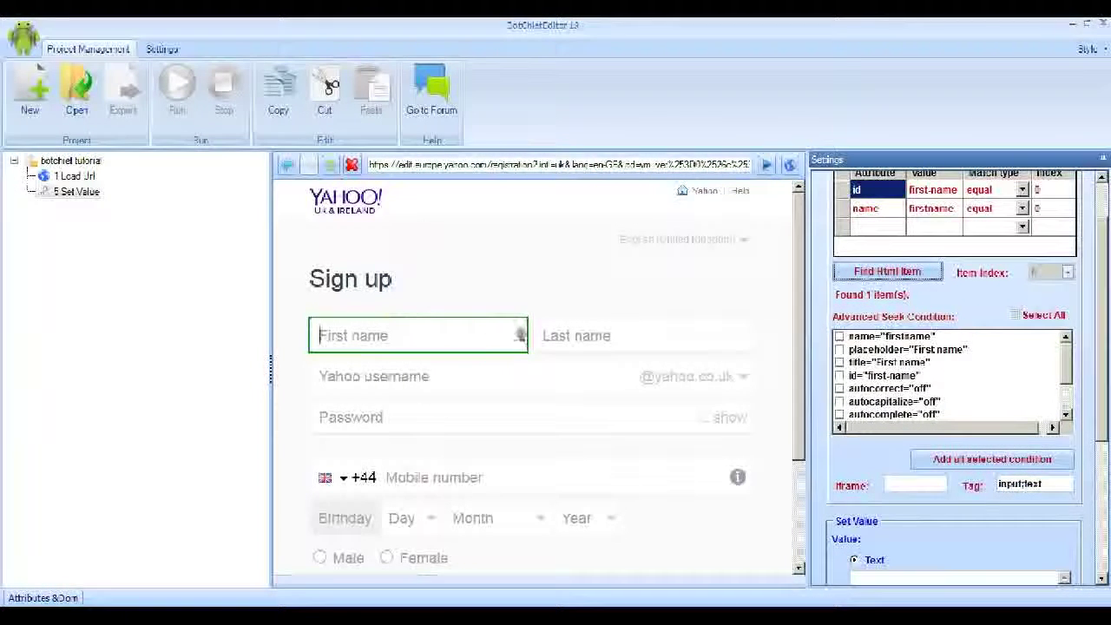
drag(1105, 284, 1106, 413)
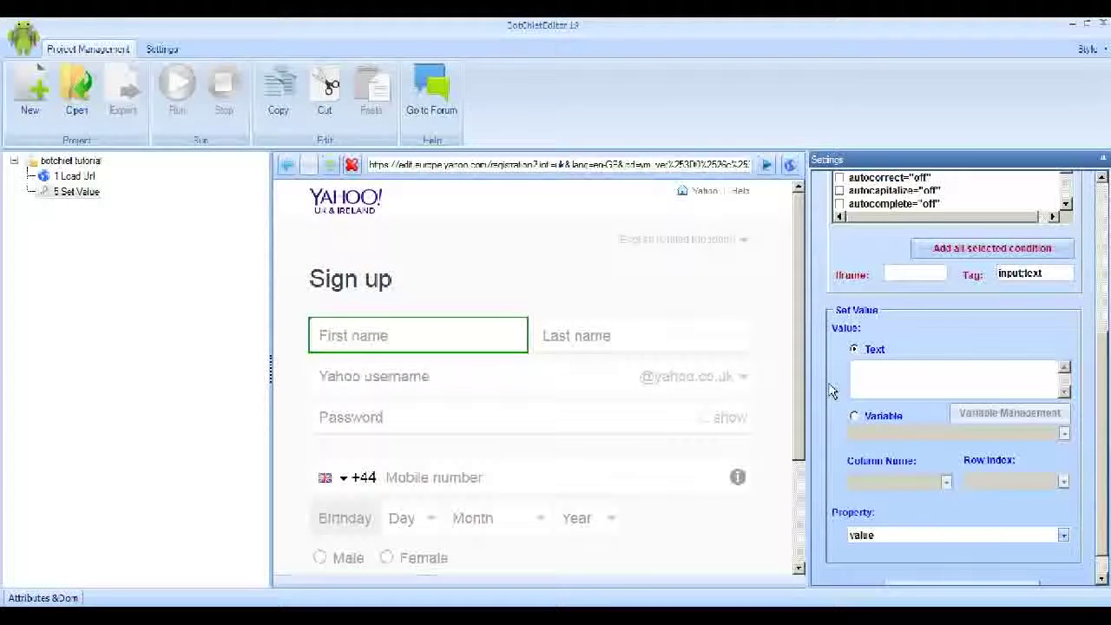
text(John)
drag(1100, 443, 1100, 481)
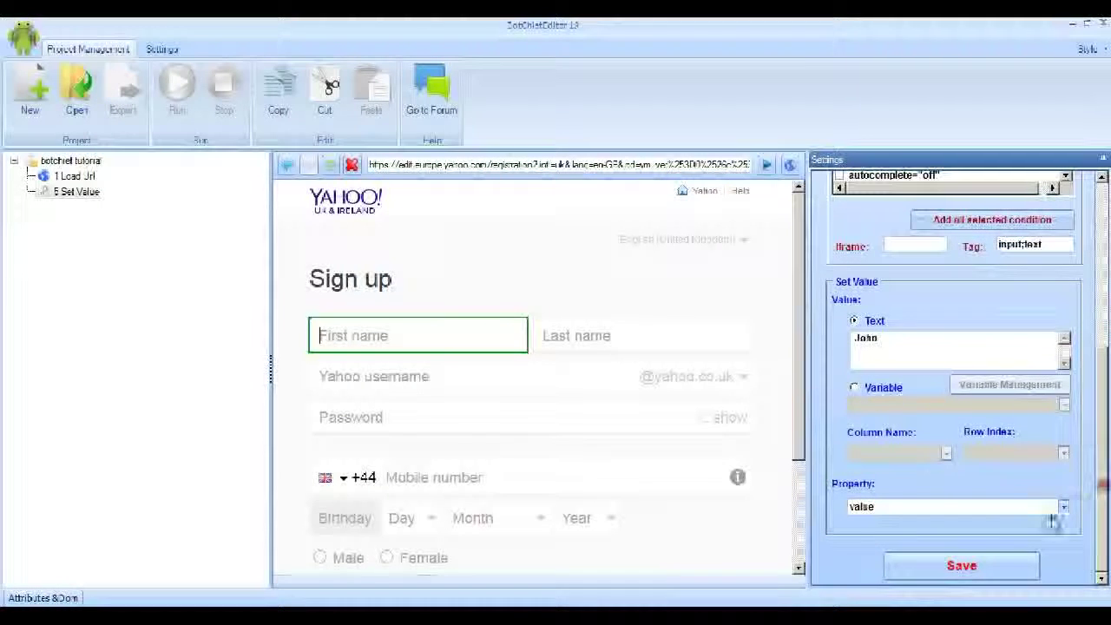
click(966, 567)
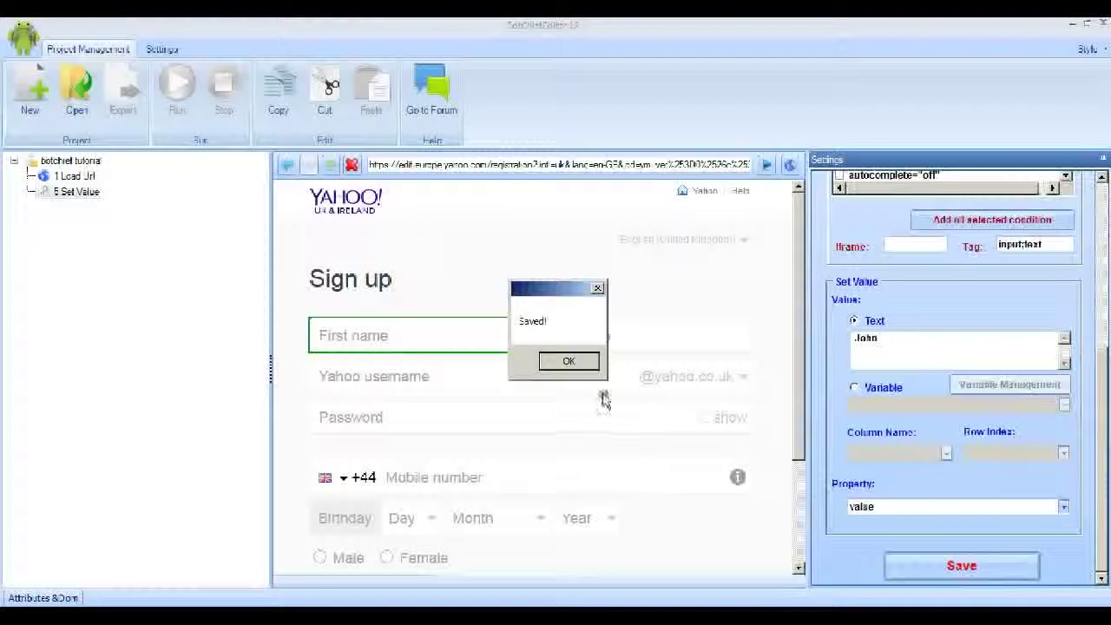
click(575, 362)
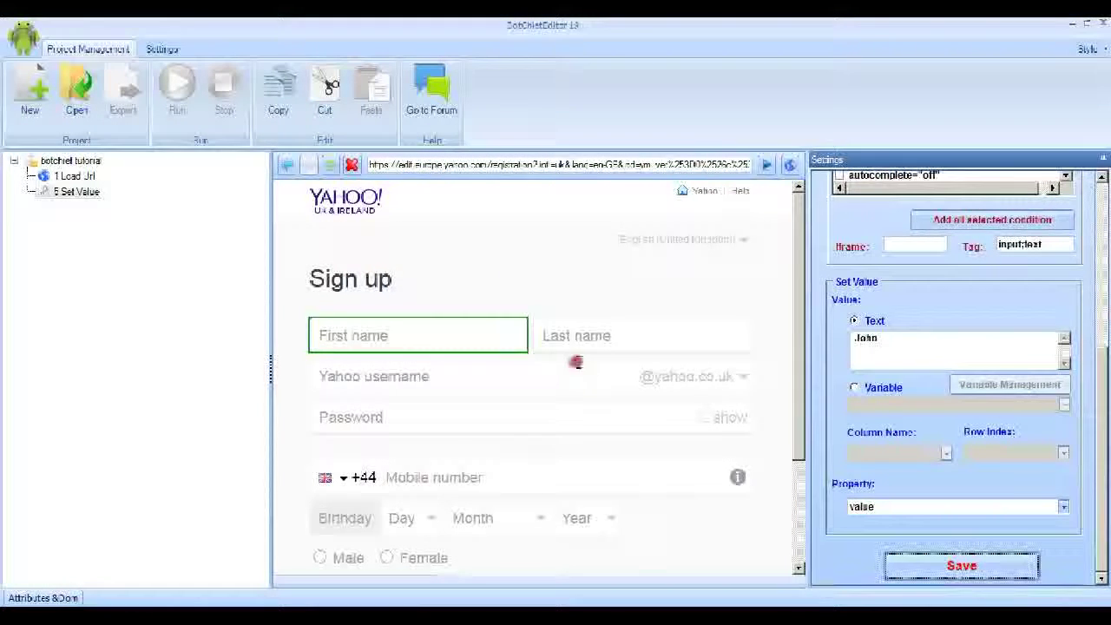
click(1104, 379)
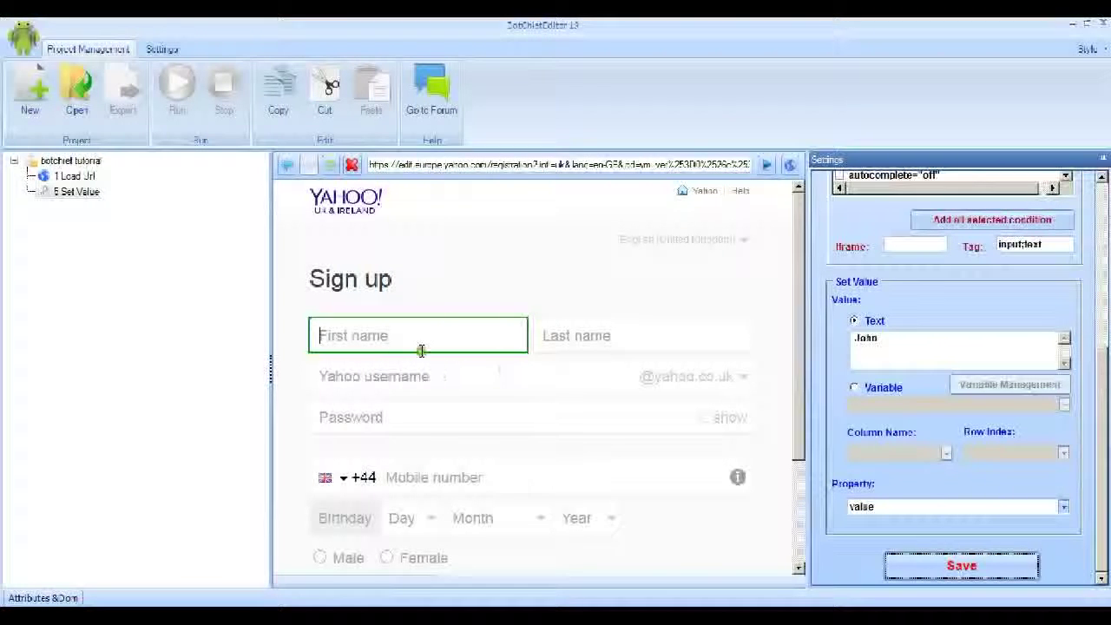
Step: Test run the Set Value action for the first name and clear the test entry from the sign-up form
scroll(1104, 367, up, 5)
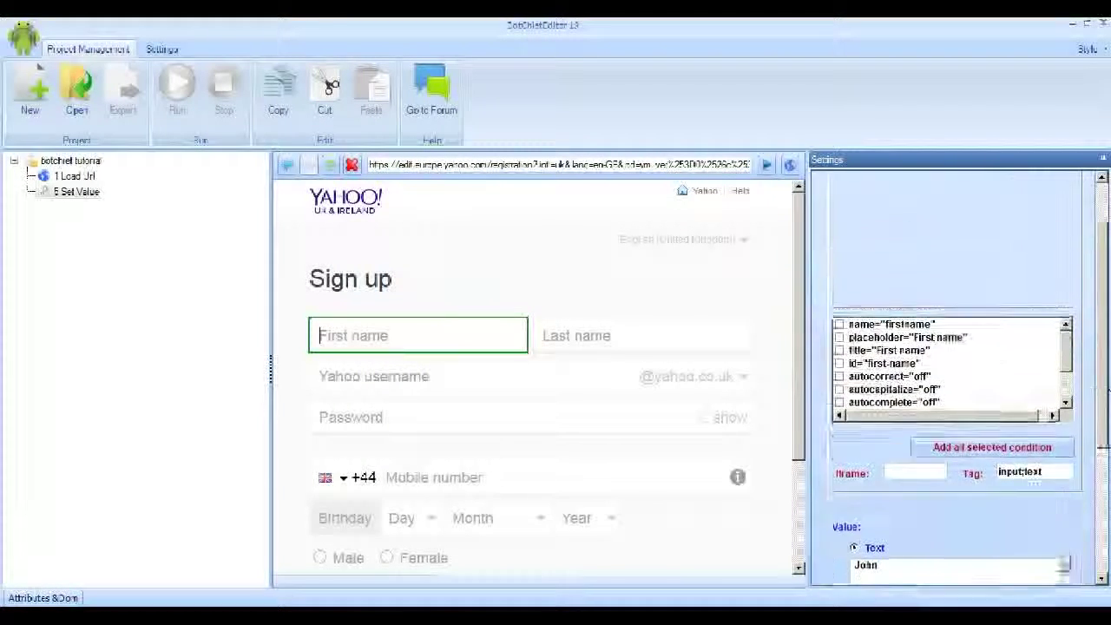
scroll(1102, 367, up, 3)
click(1093, 434)
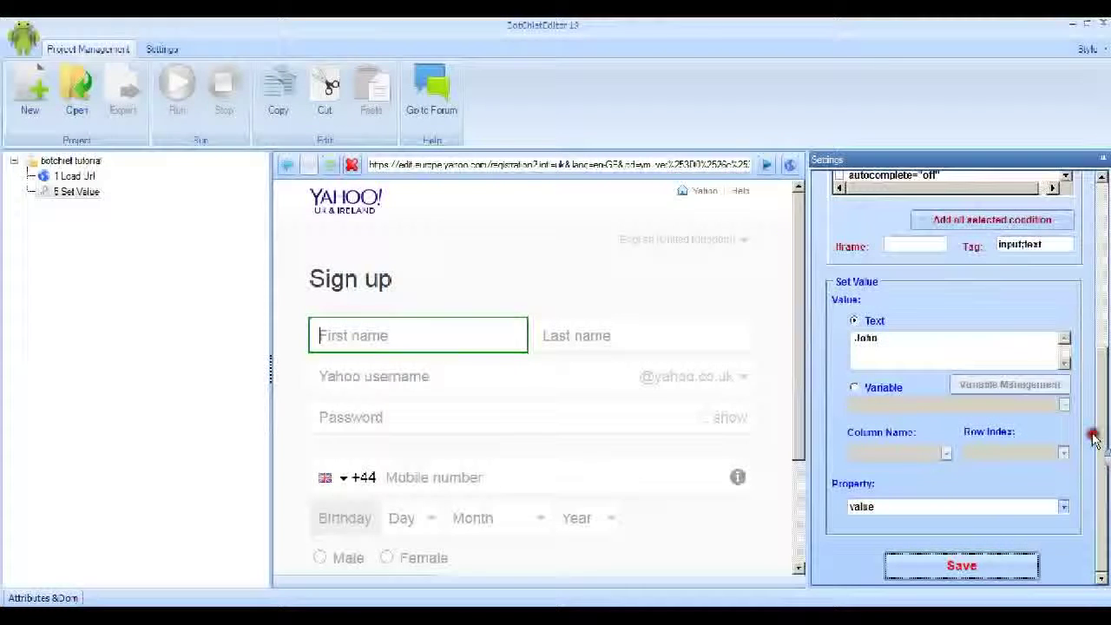
click(129, 249)
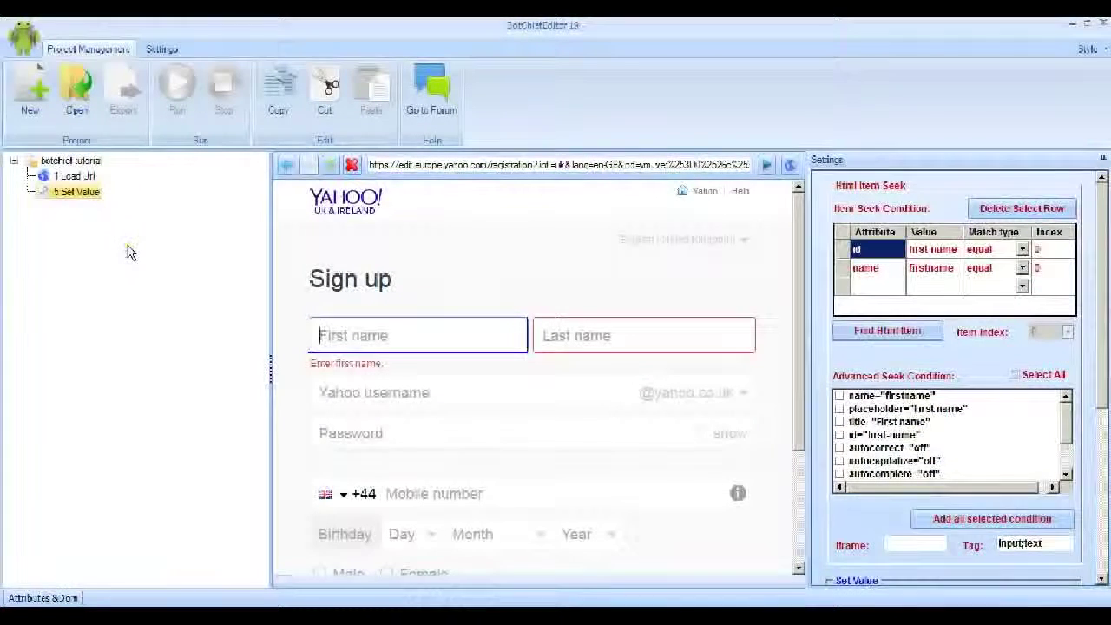
right_click(78, 193)
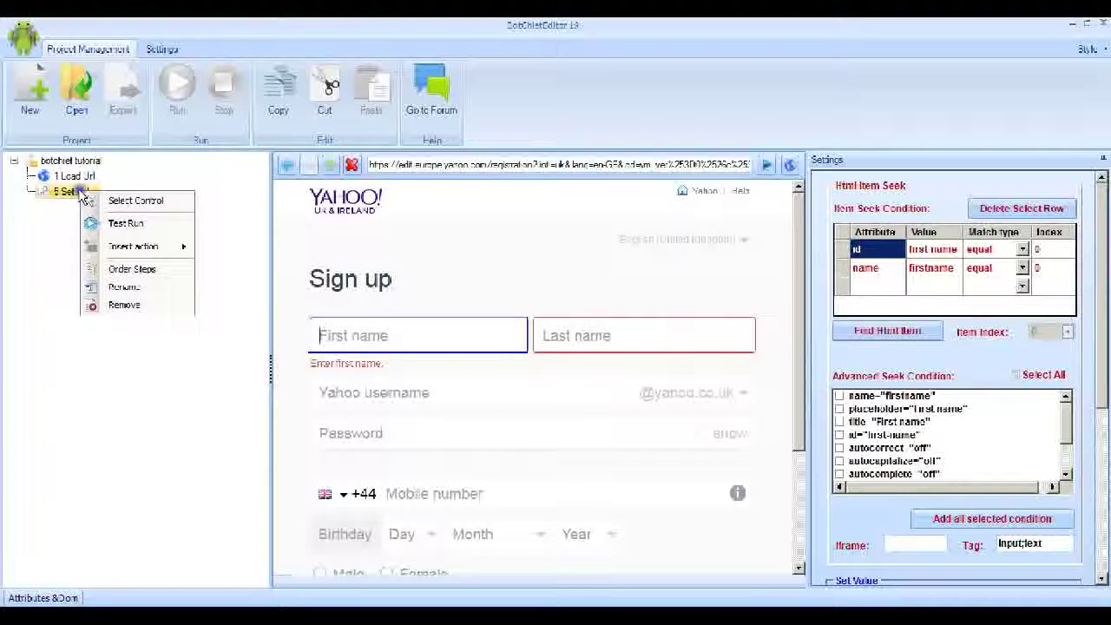
click(125, 224)
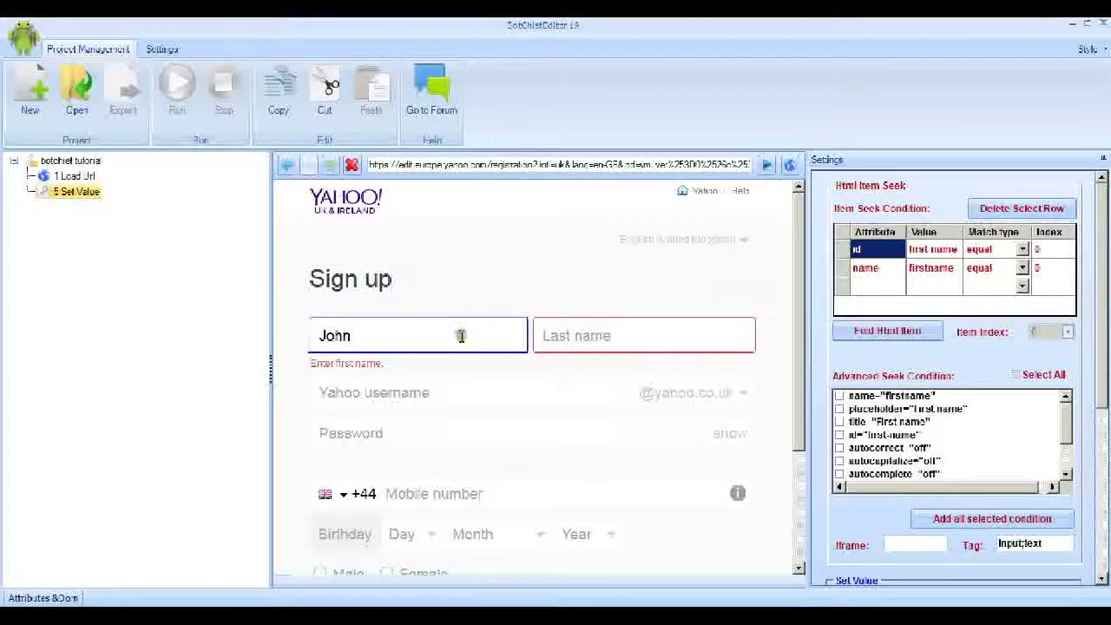
key(BackSpace)
key(BackSpace)
key(BackSpace)
key(BackSpace)
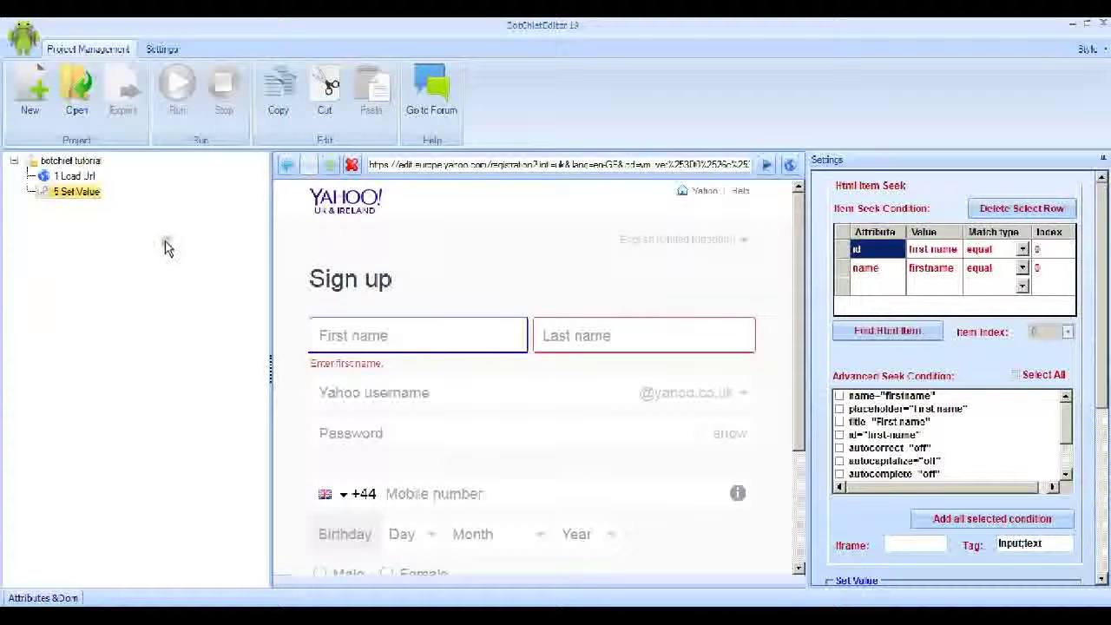
Step: Add a second Set Value action to the botchief tutorial project
click(71, 161)
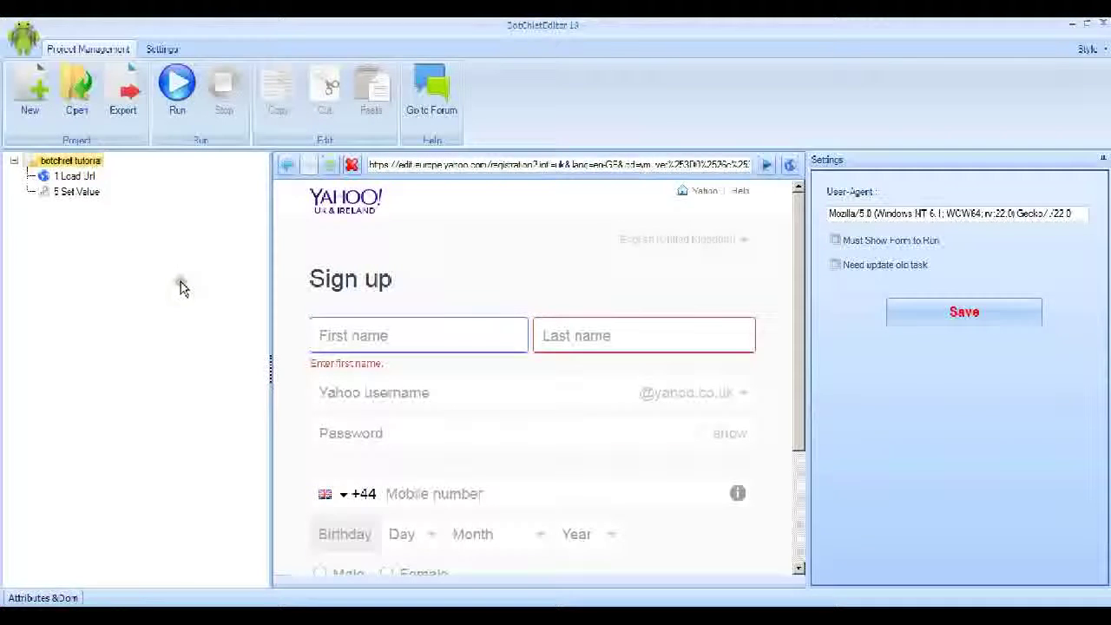
click(175, 100)
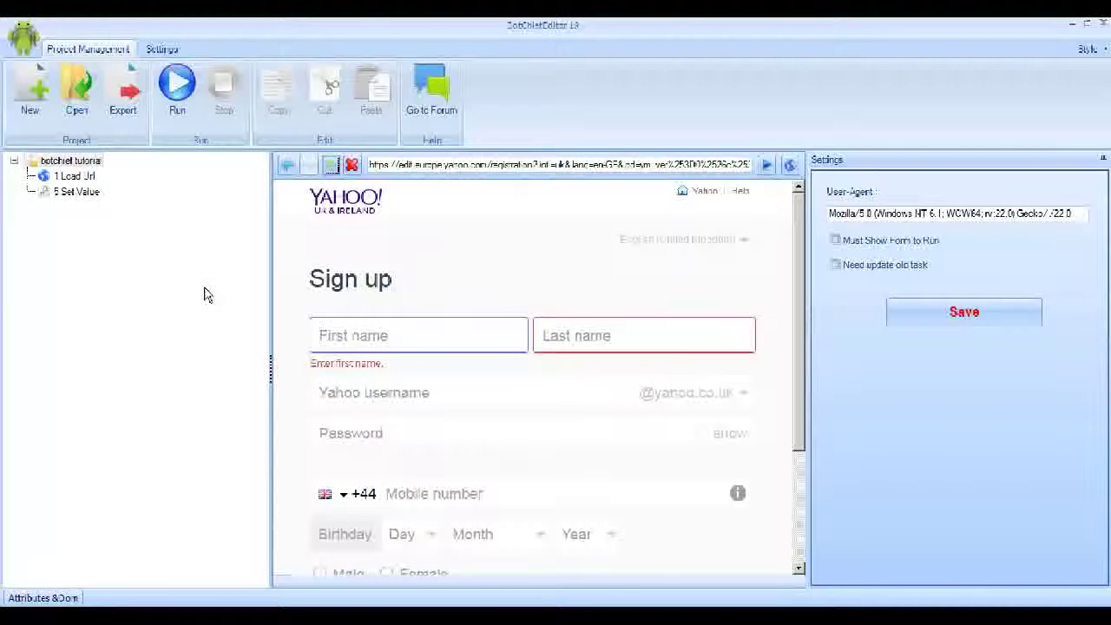
right_click(51, 168)
mouse_move(95, 175)
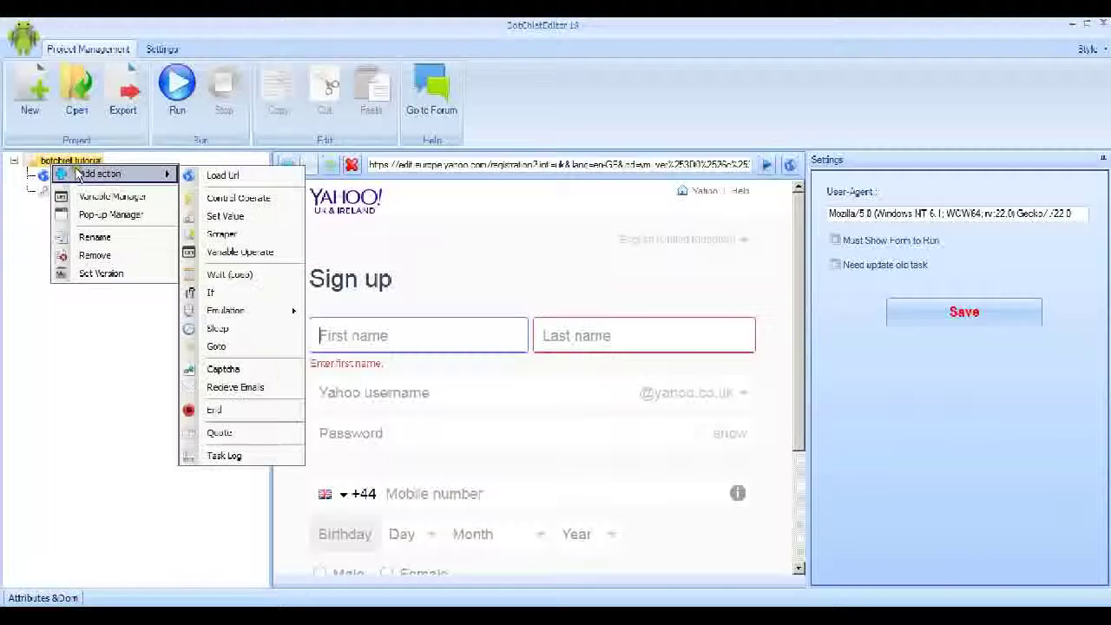
click(259, 217)
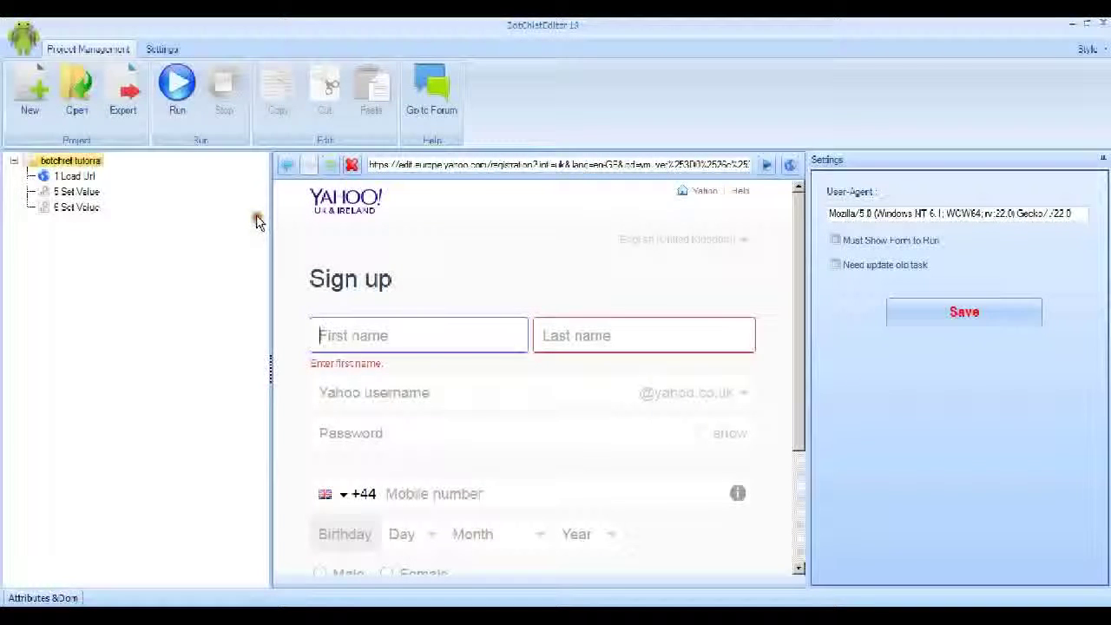
Step: Assign the sign-up form's Last name field as the second Set Value action's control and check the match with Find Html Item
click(76, 210)
right_click(79, 210)
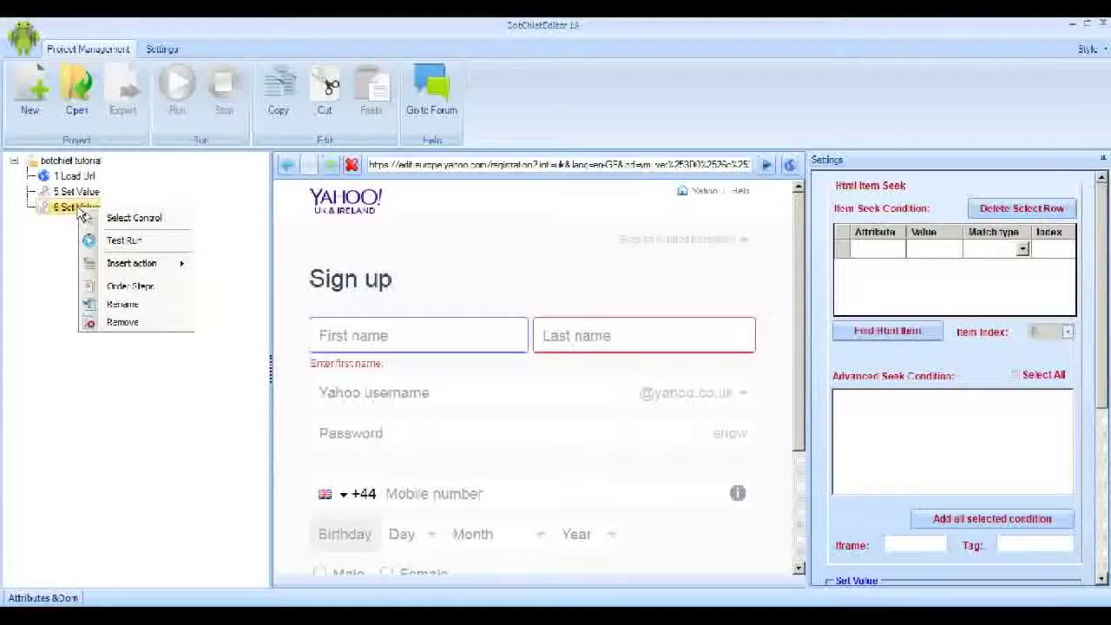
click(144, 220)
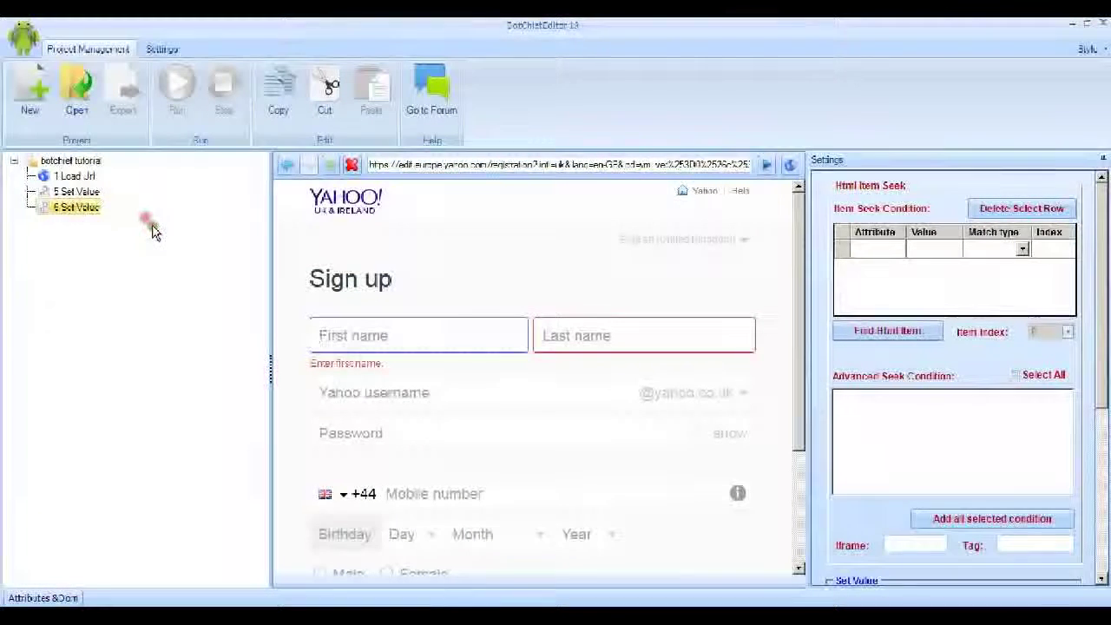
click(555, 337)
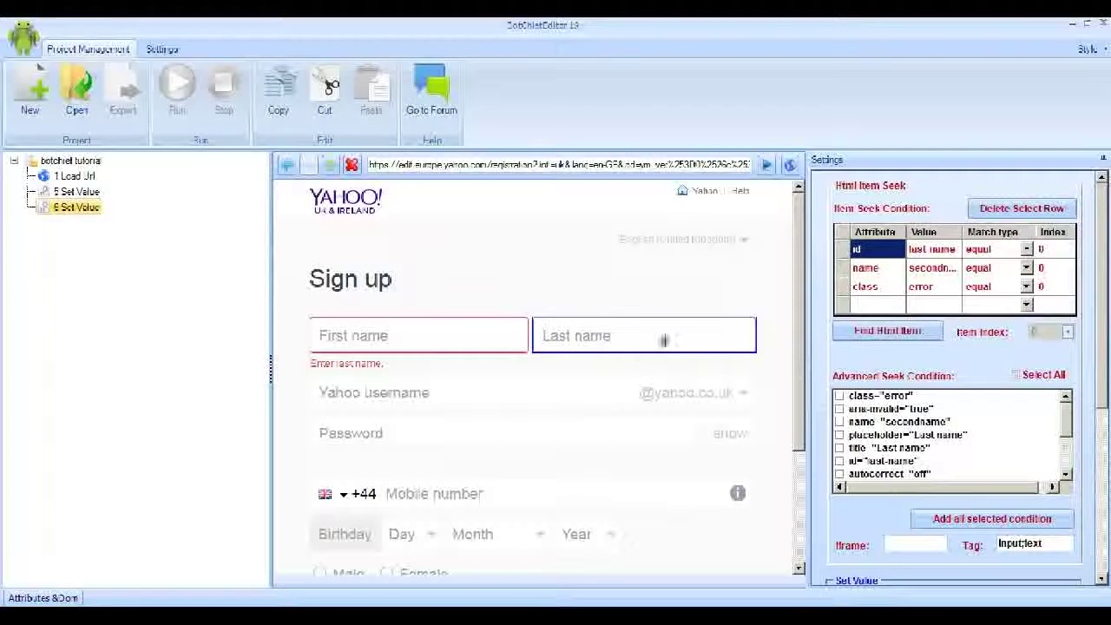
click(885, 337)
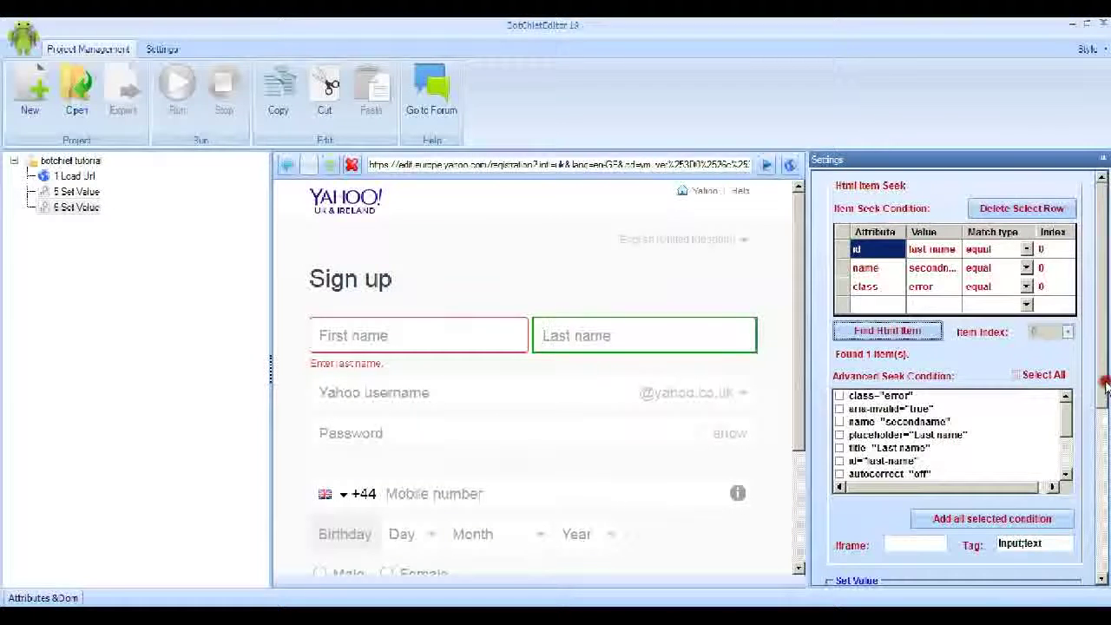
Step: Enter a sample last name as the second Set Value action's text and save the action
mouse_move(1105, 386)
mouse_down()
mouse_move(1106, 438)
mouse_move(1104, 380)
mouse_up()
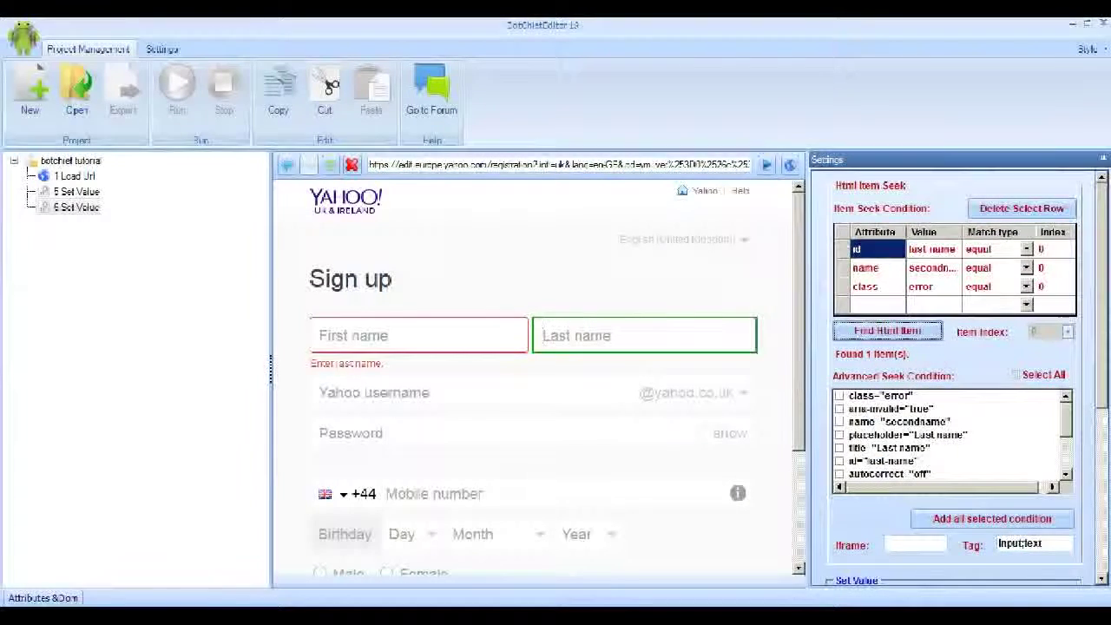
scroll(1106, 357, down, 2)
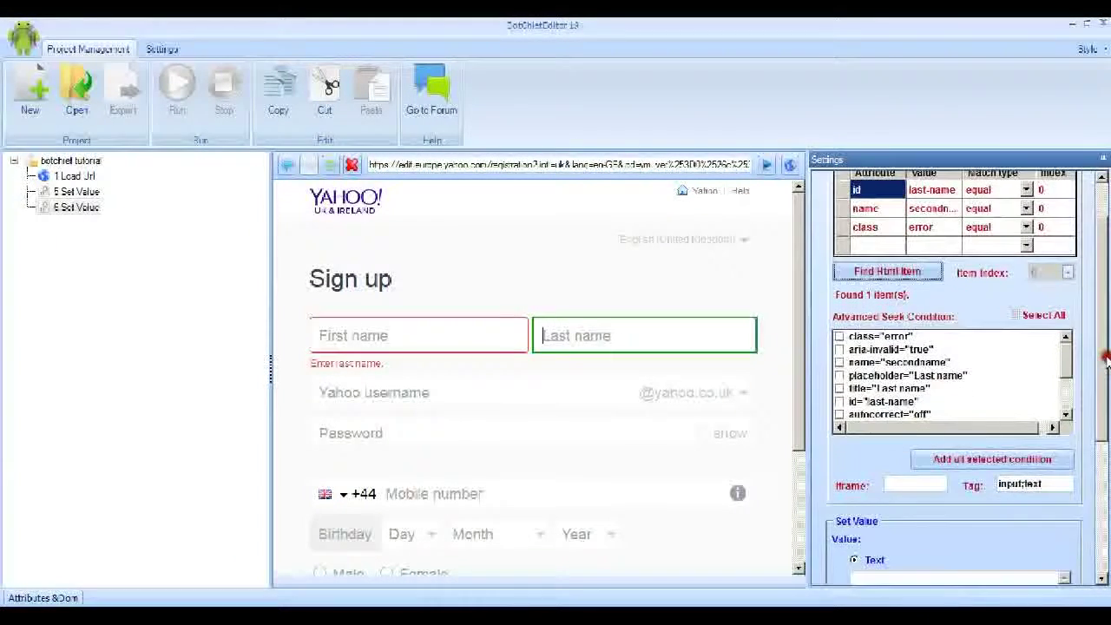
drag(1105, 357, 1105, 470)
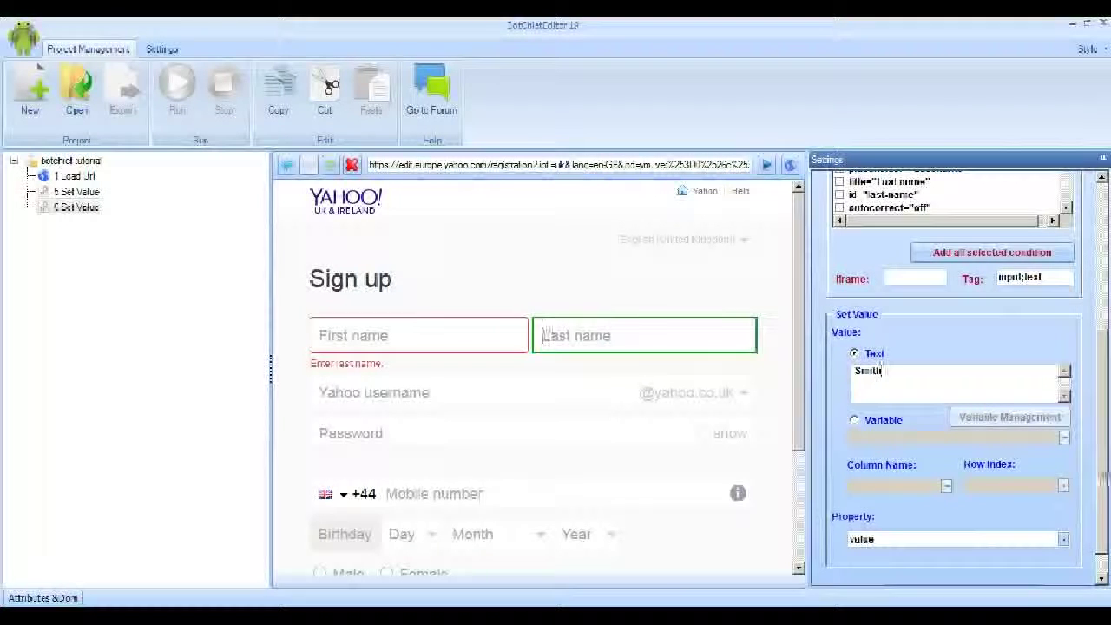
scroll(882, 371, down, 1)
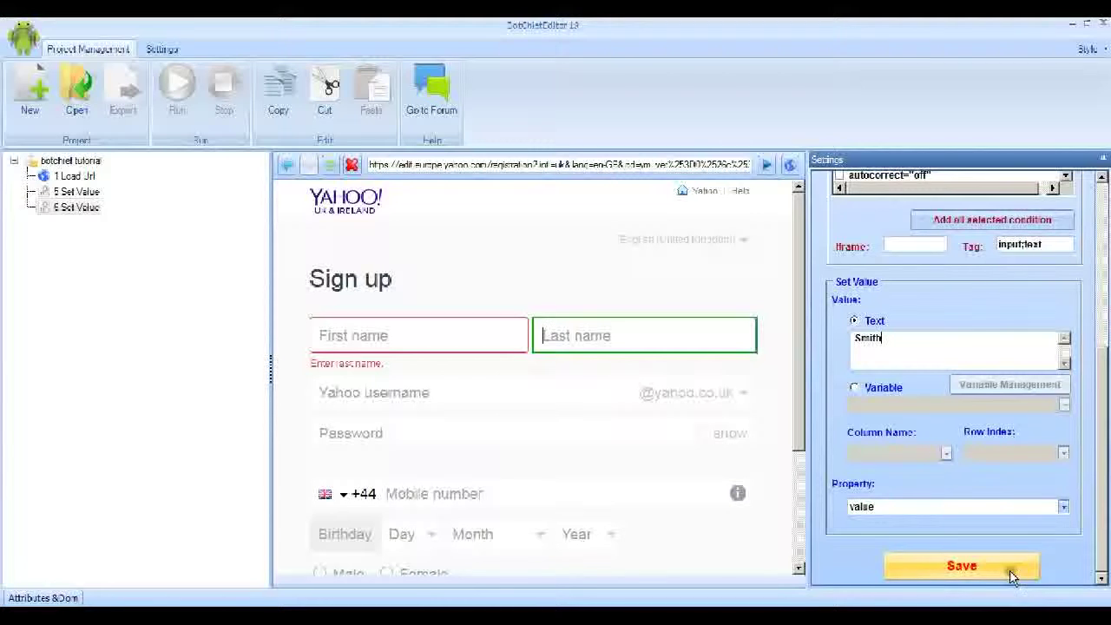
click(1014, 580)
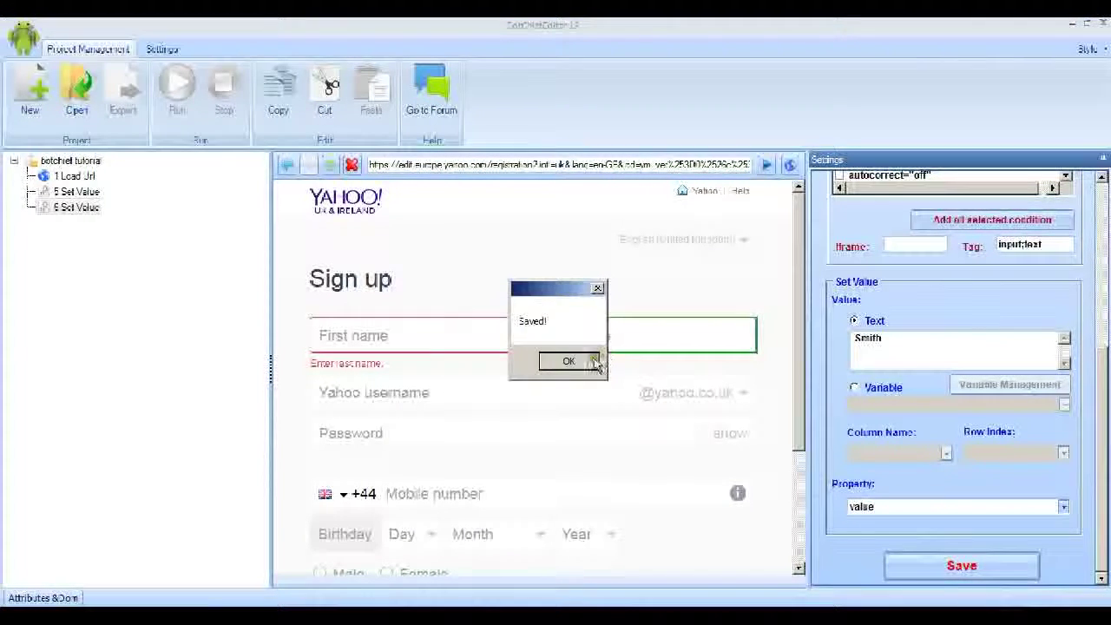
click(592, 364)
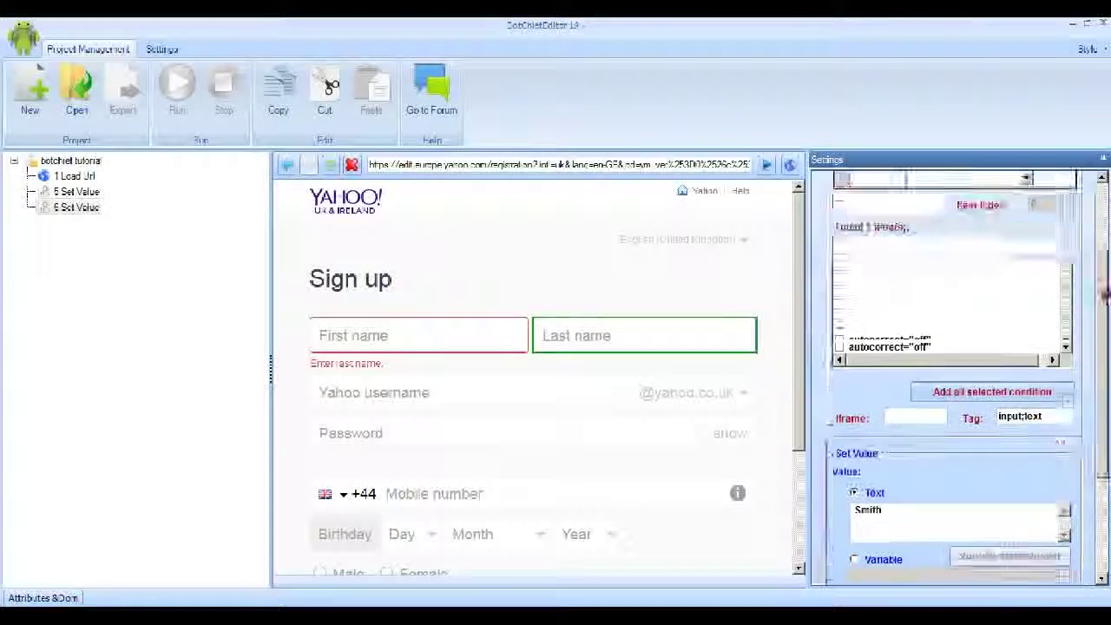
scroll(1102, 391, up, 5)
scroll(1102, 460, down, 5)
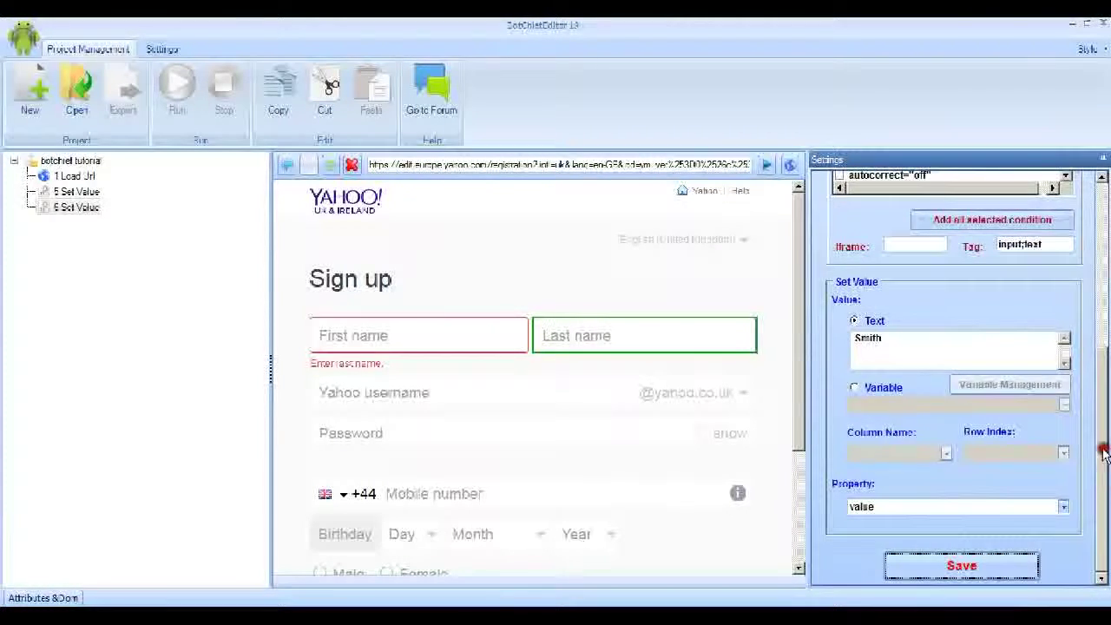
scroll(1102, 460, up, 5)
Step: Add a Variable Operate action to the botchief tutorial project and show its settings
click(71, 161)
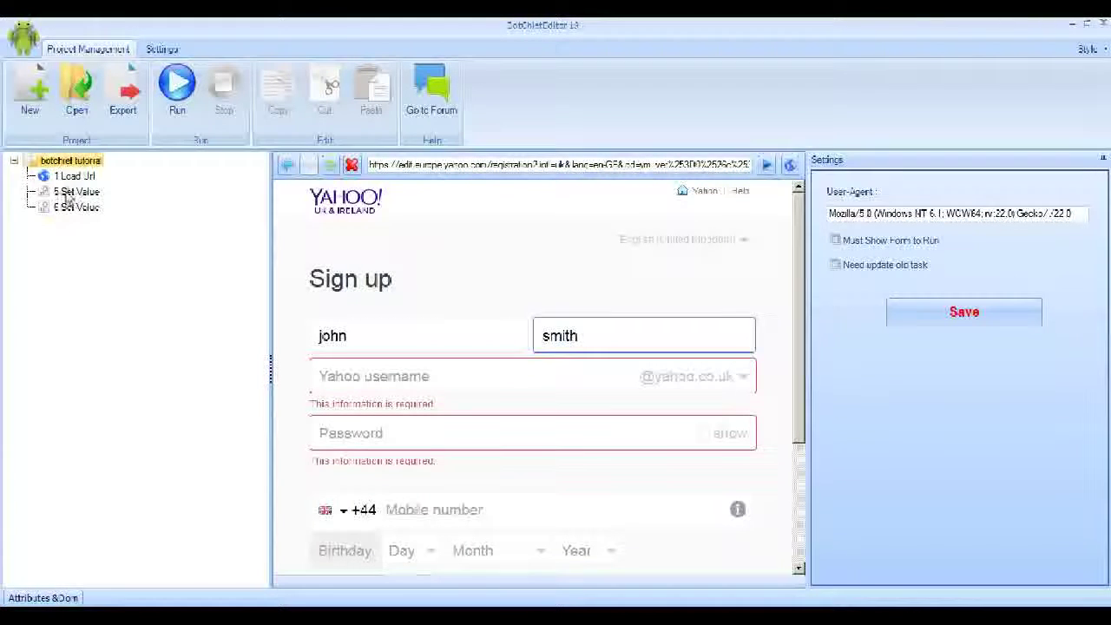
right_click(77, 163)
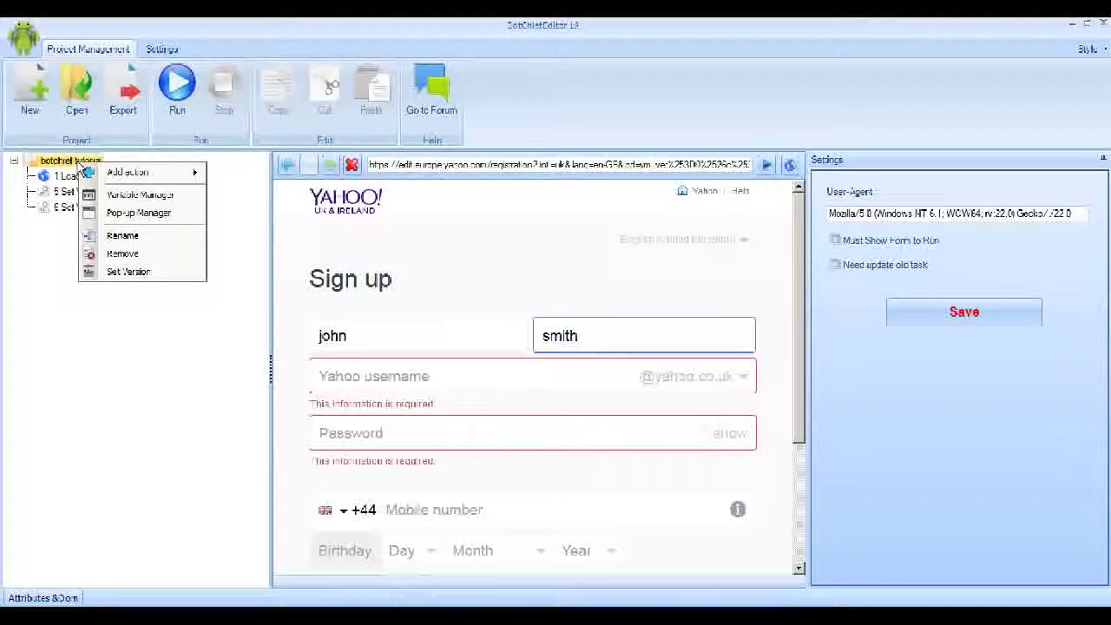
mouse_move(103, 171)
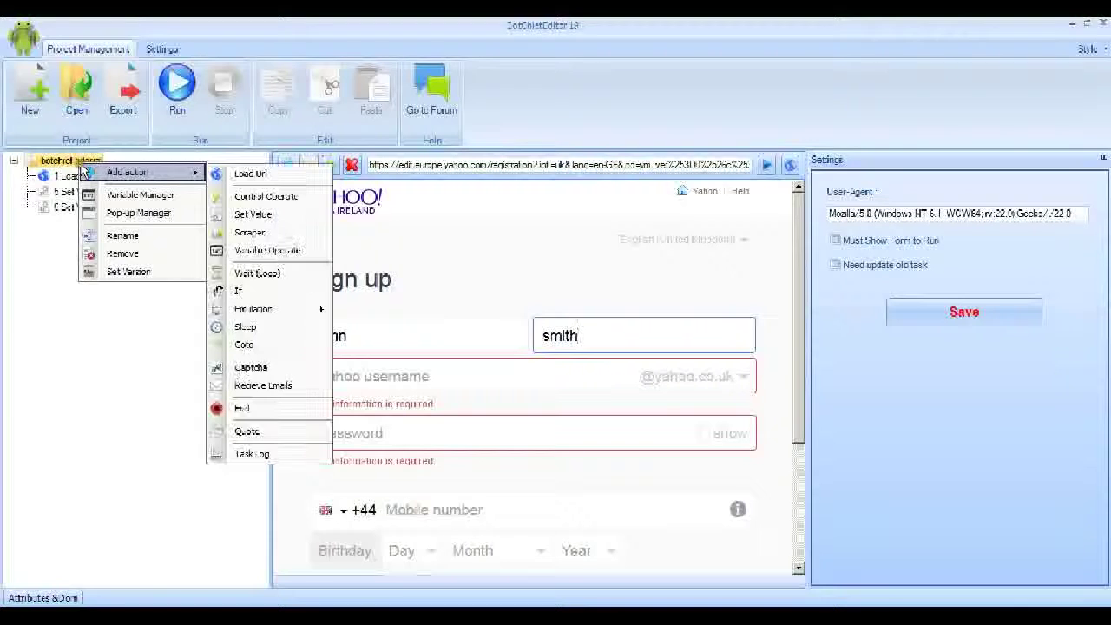
click(282, 254)
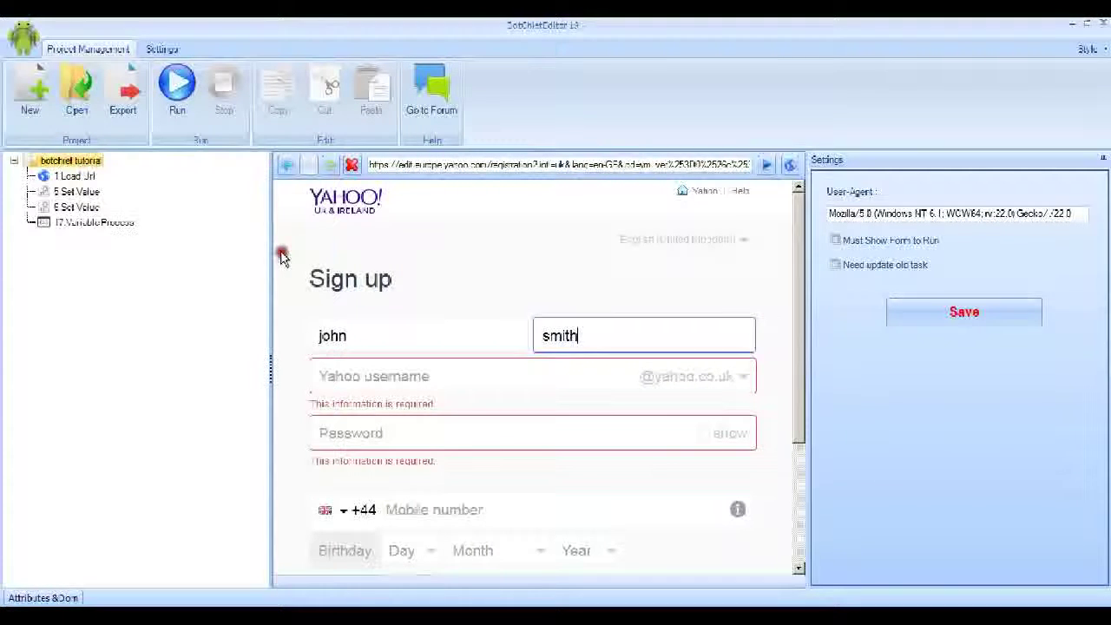
click(89, 228)
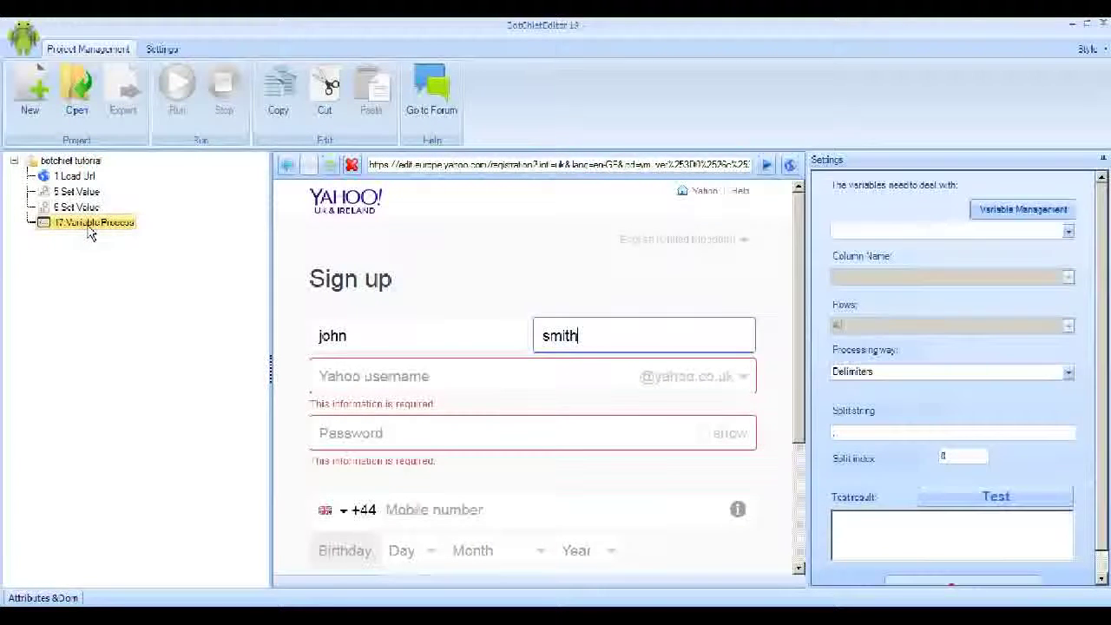
Step: Create a variable named Yahoo ID with variable type Store variables and value type String
click(1022, 210)
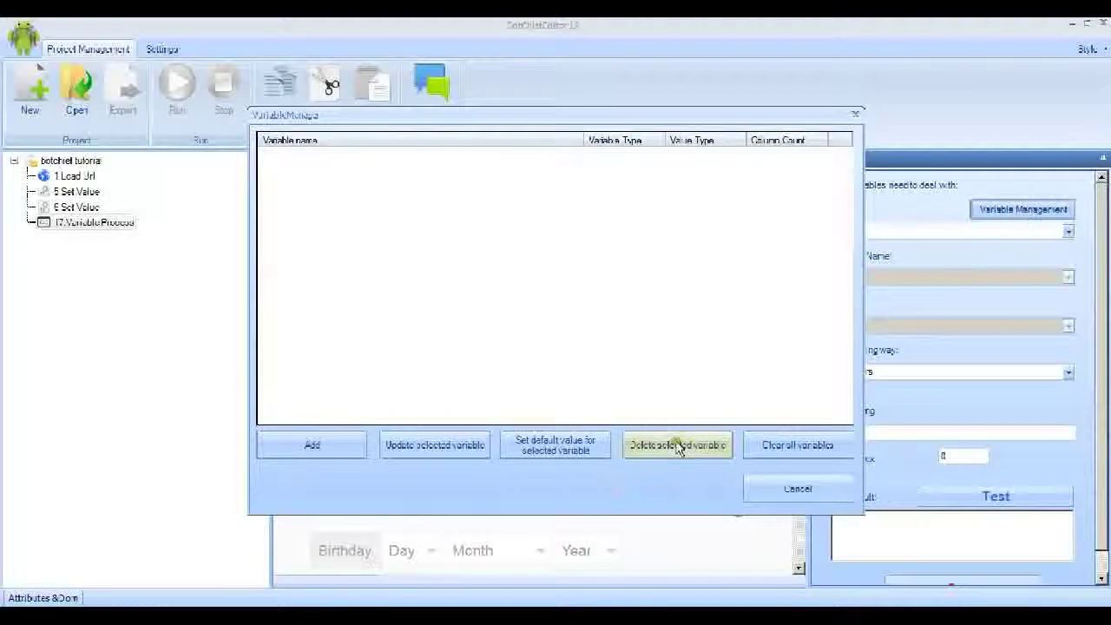
click(312, 446)
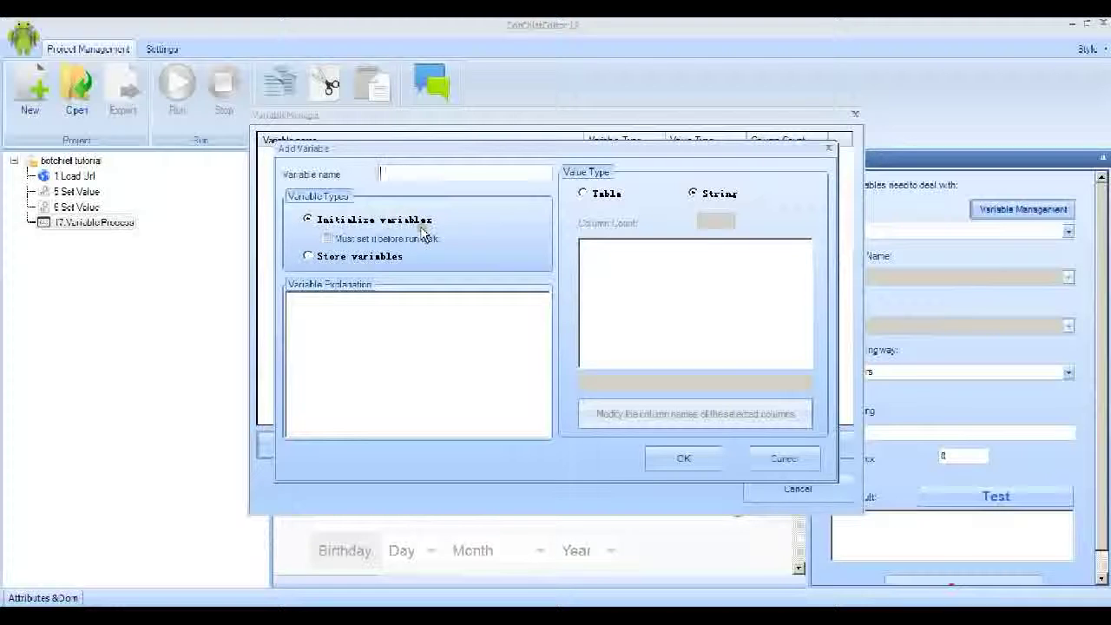
text(Year)
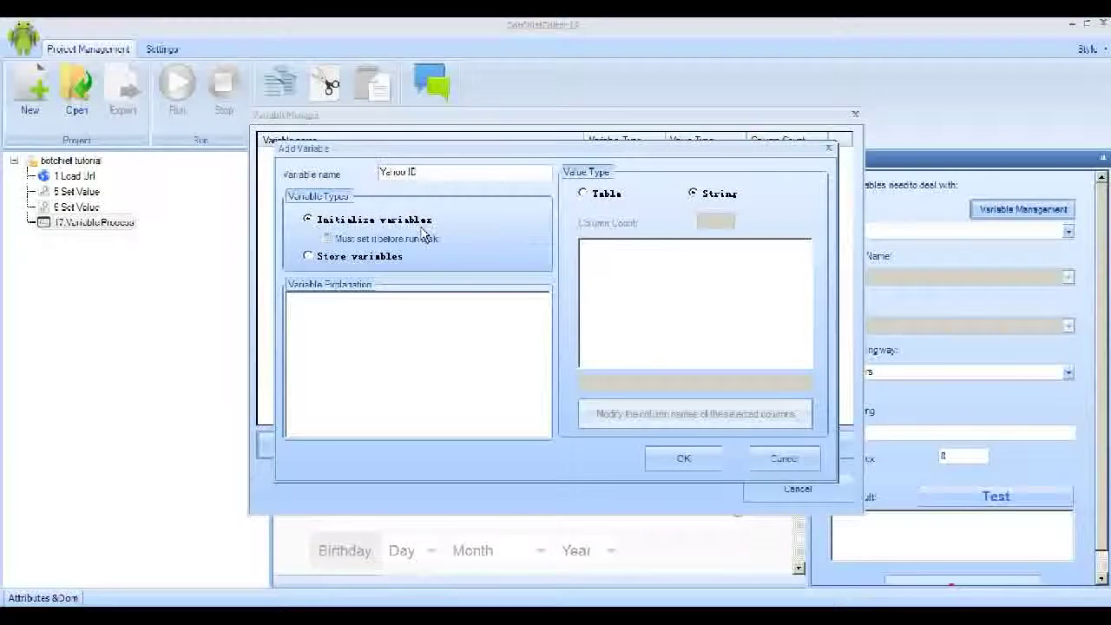
click(306, 257)
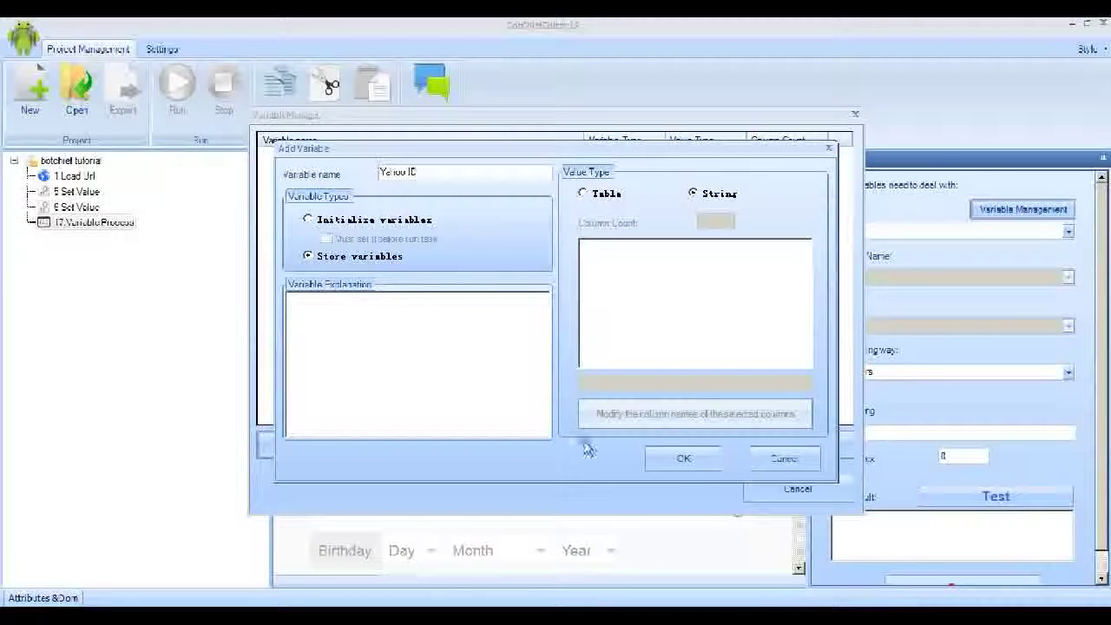
click(682, 460)
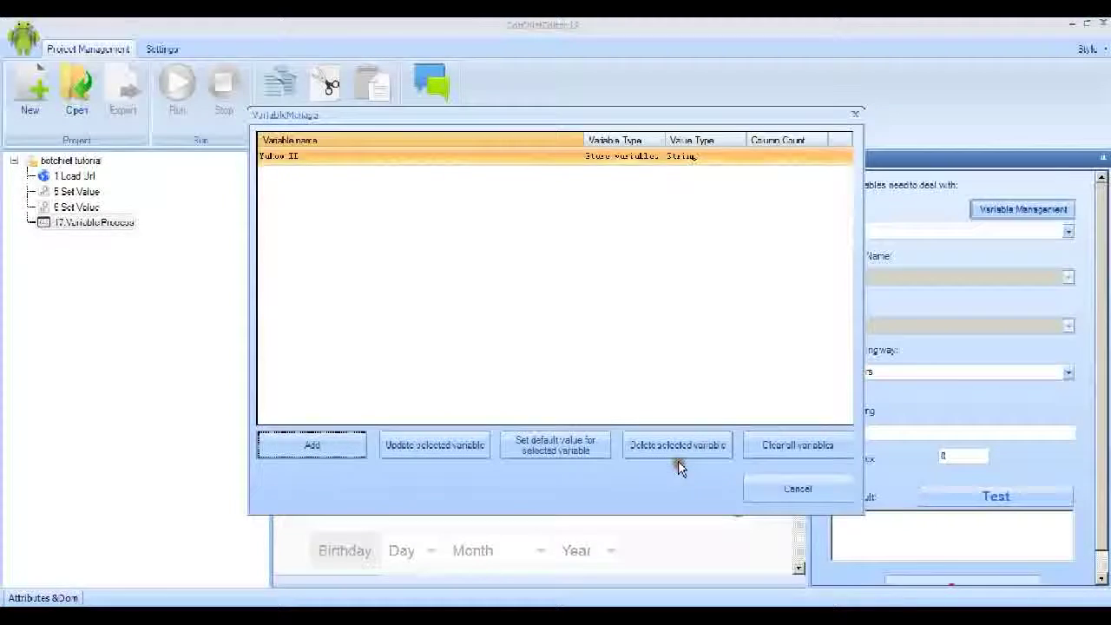
click(794, 488)
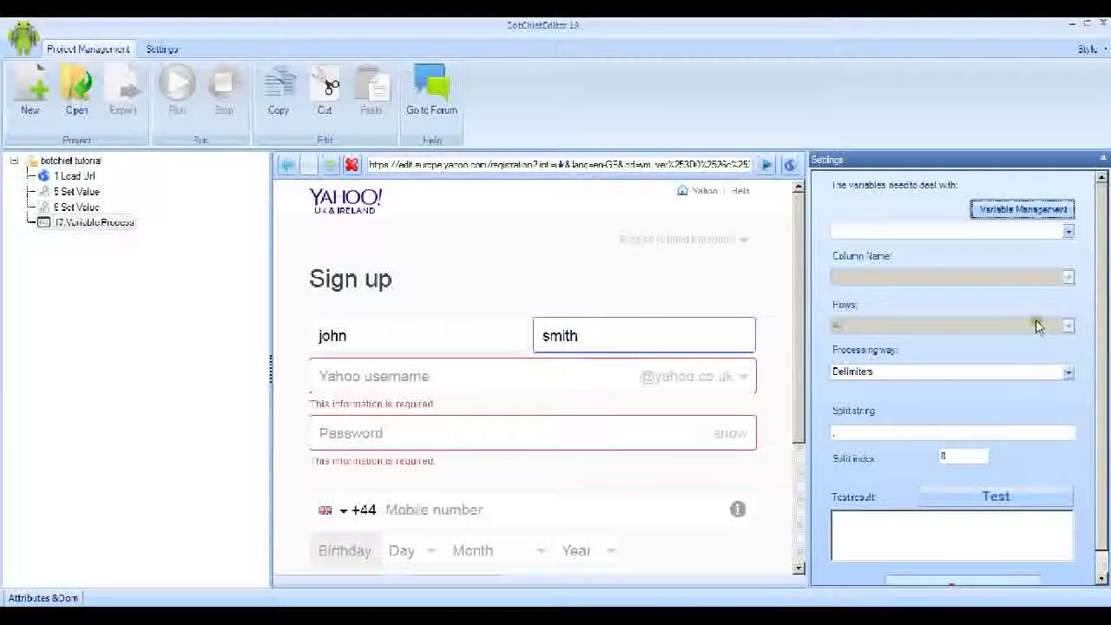
Step: Choose Yahoo ID as the variable that the Variable Process action deals with
click(1068, 232)
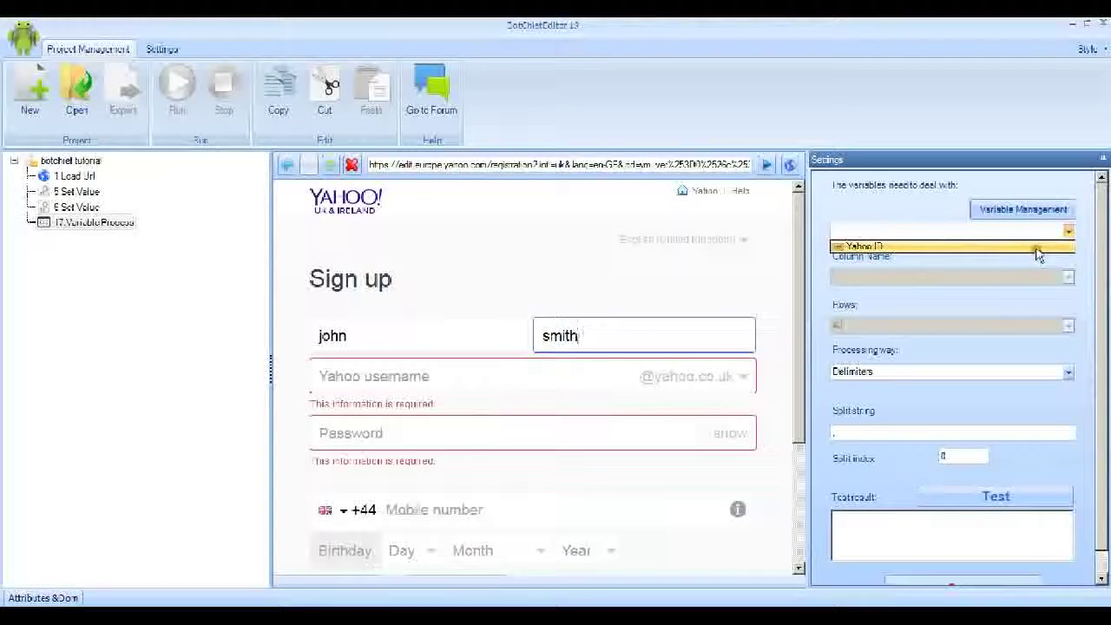
click(1040, 247)
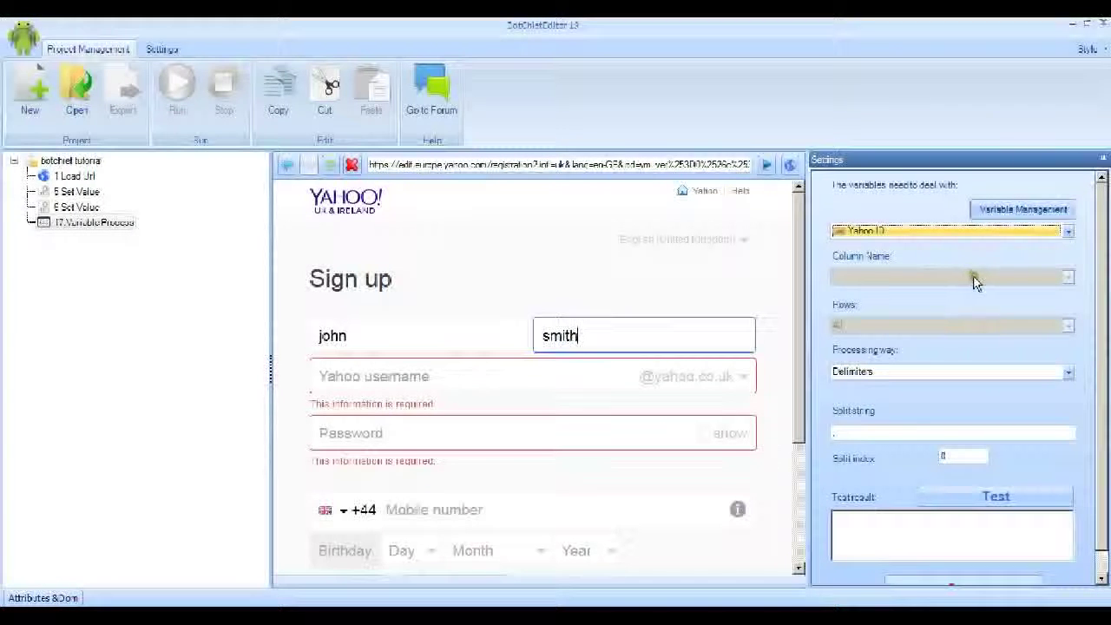
drag(1099, 315, 1099, 382)
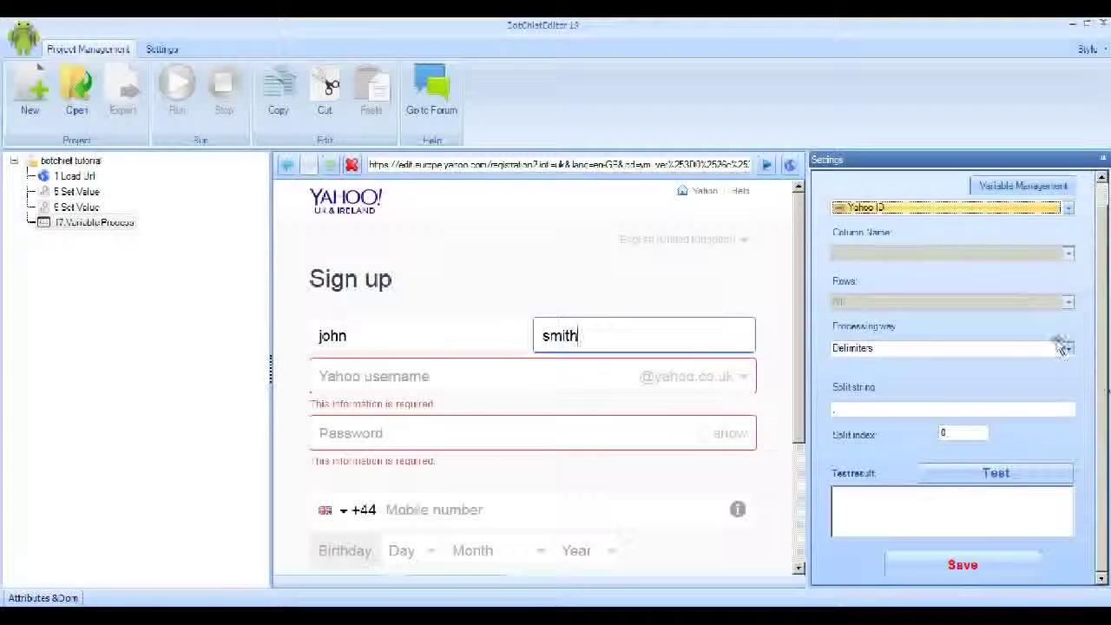
Step: Set the Yahoo ID variable's processing way to Random Number, testing the output and saving the Variable Process action
click(1070, 349)
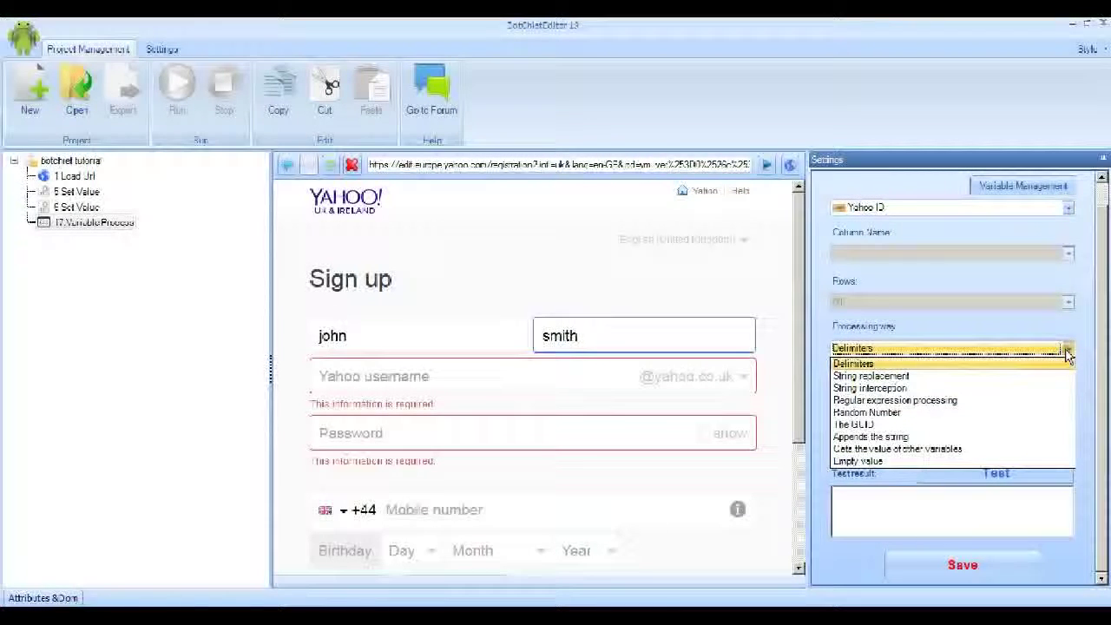
click(908, 412)
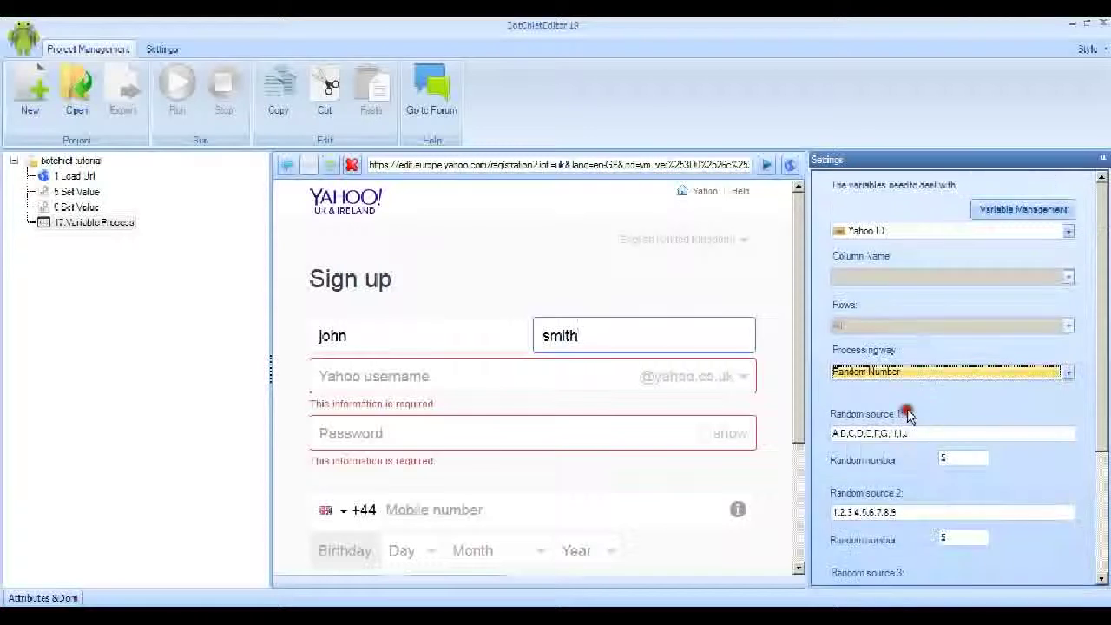
drag(1100, 377, 1099, 500)
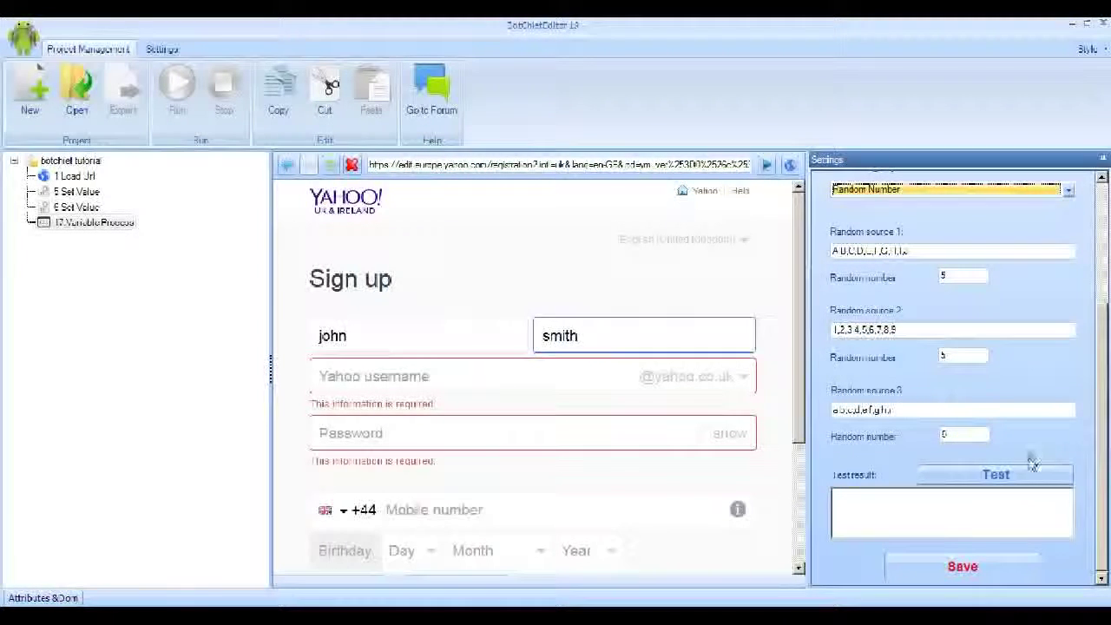
click(1005, 475)
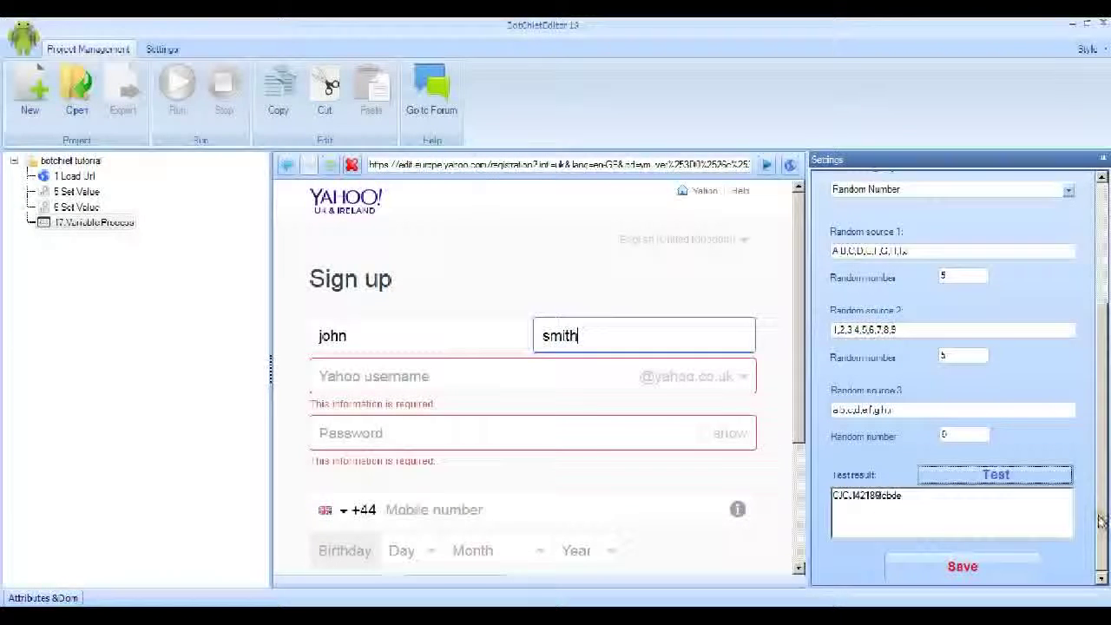
mouse_move(1101, 519)
mouse_down()
mouse_move(1095, 409)
mouse_move(1084, 509)
mouse_up()
click(963, 566)
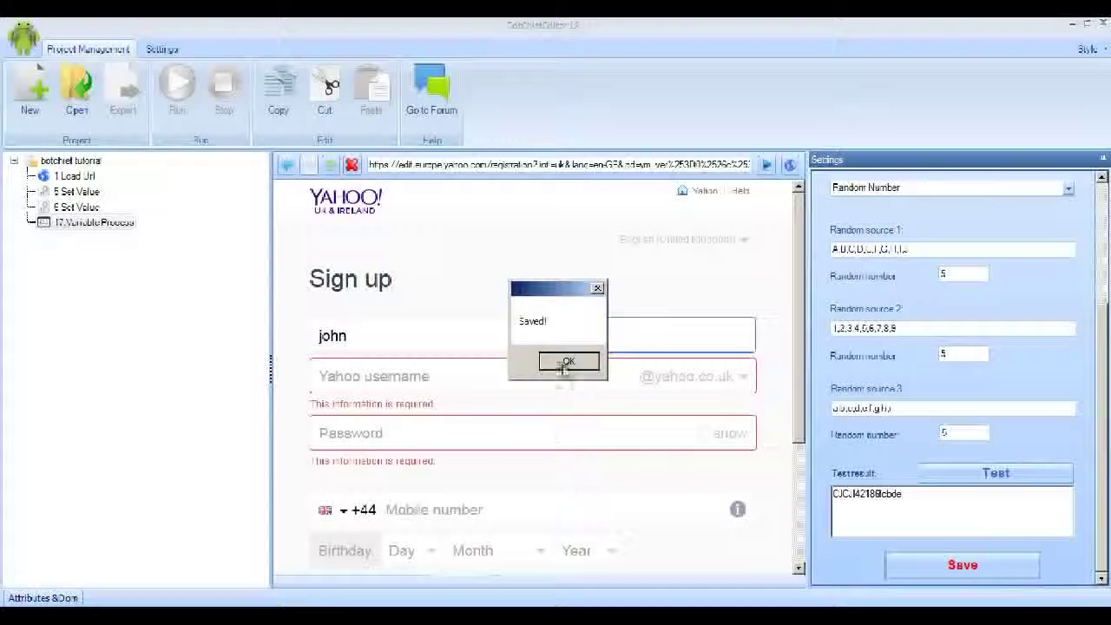
click(565, 363)
drag(1098, 416, 1103, 256)
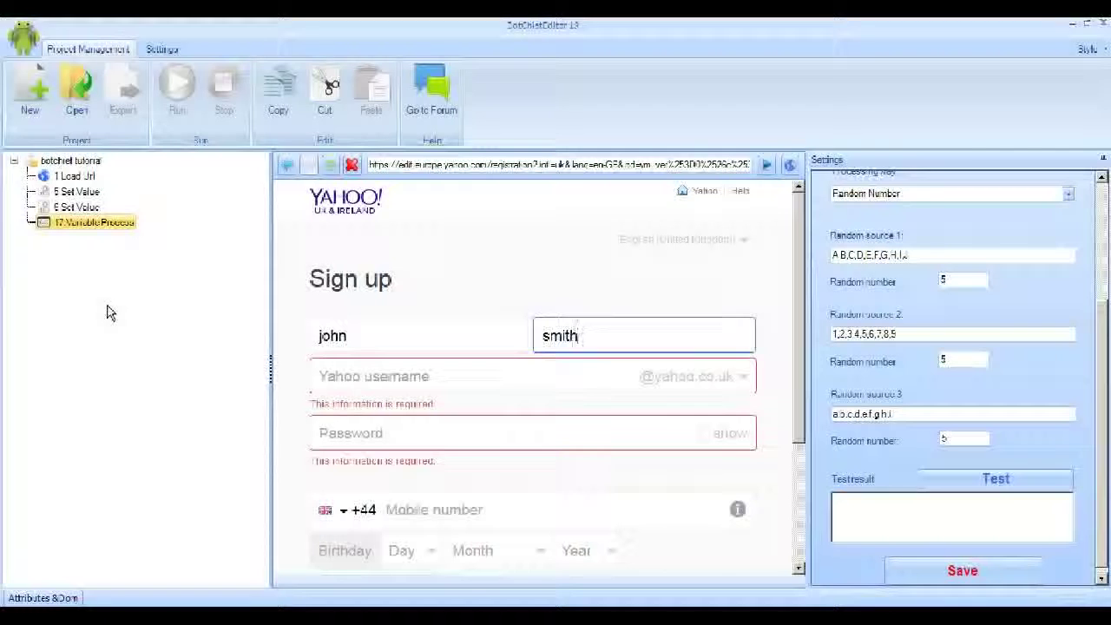
Step: Add a third Set Value action to the botchief tutorial project
right_click(66, 162)
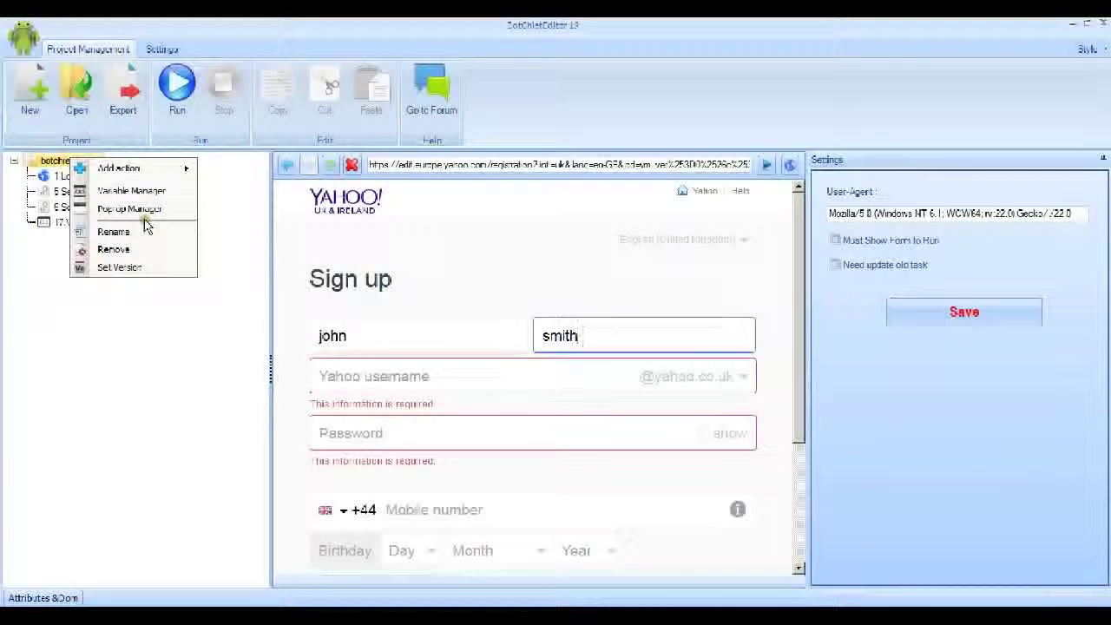
mouse_move(163, 168)
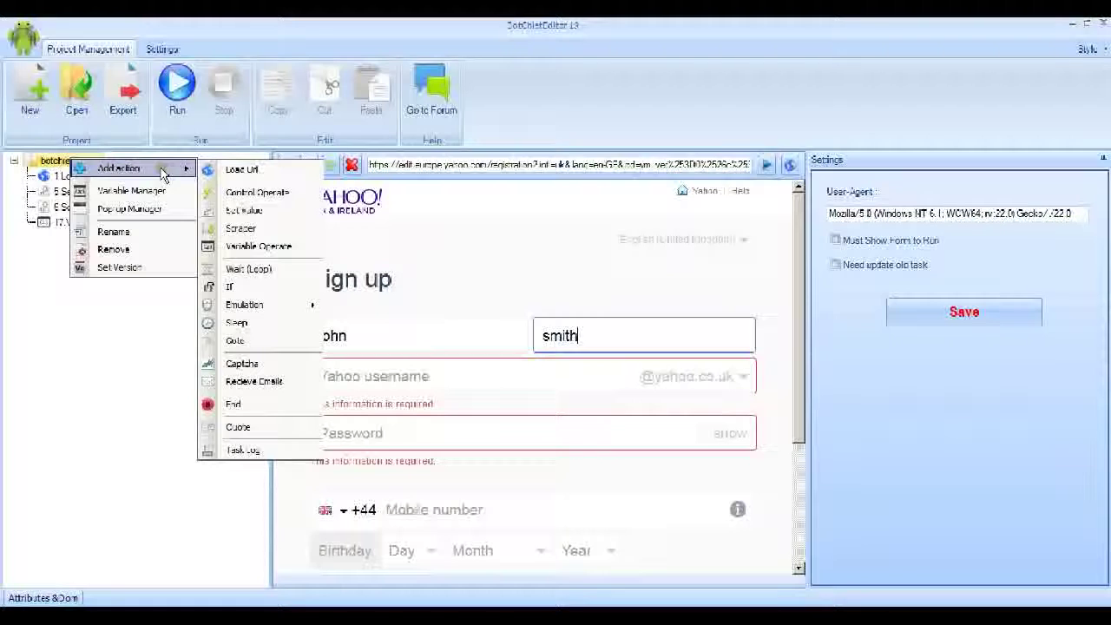
click(239, 212)
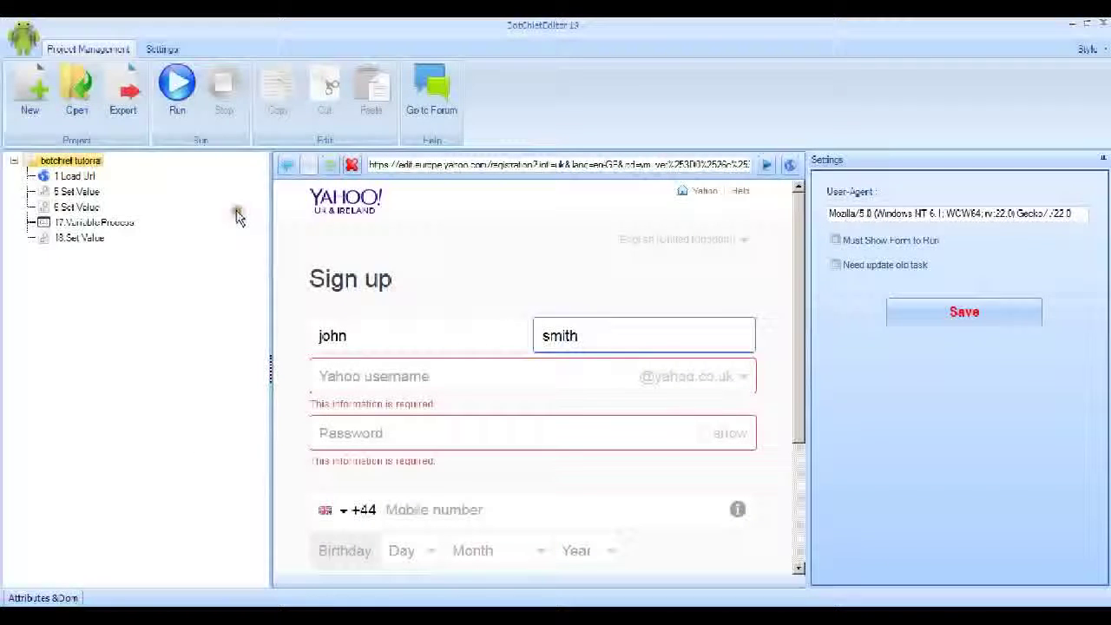
Step: Select the Yahoo username field as the new Set Value action's control and check that its HTML item is found
right_click(98, 245)
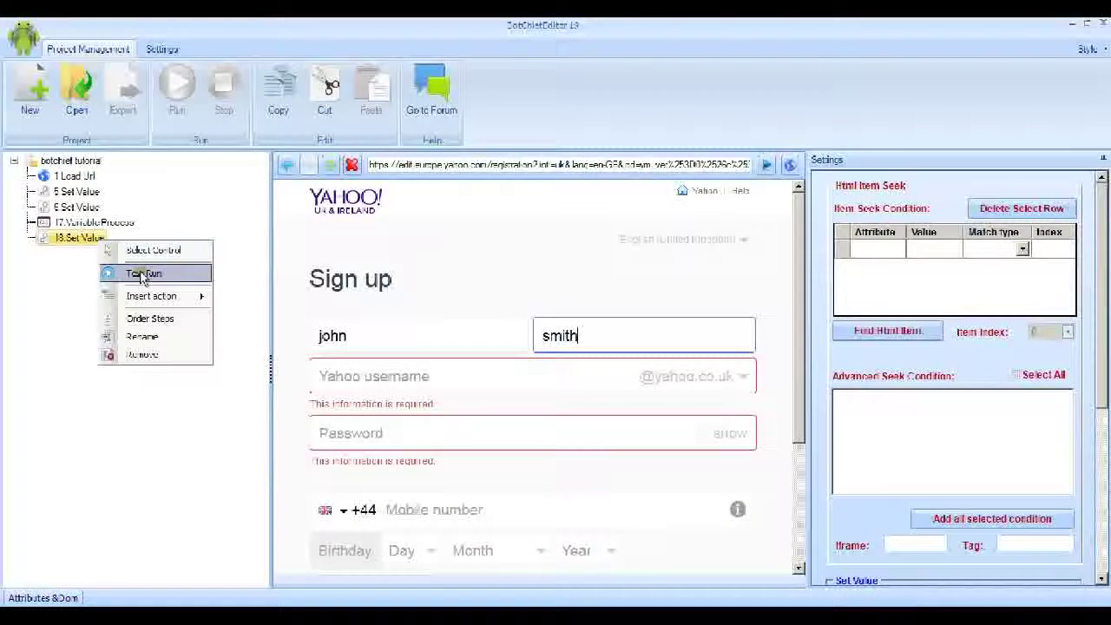
mouse_move(160, 296)
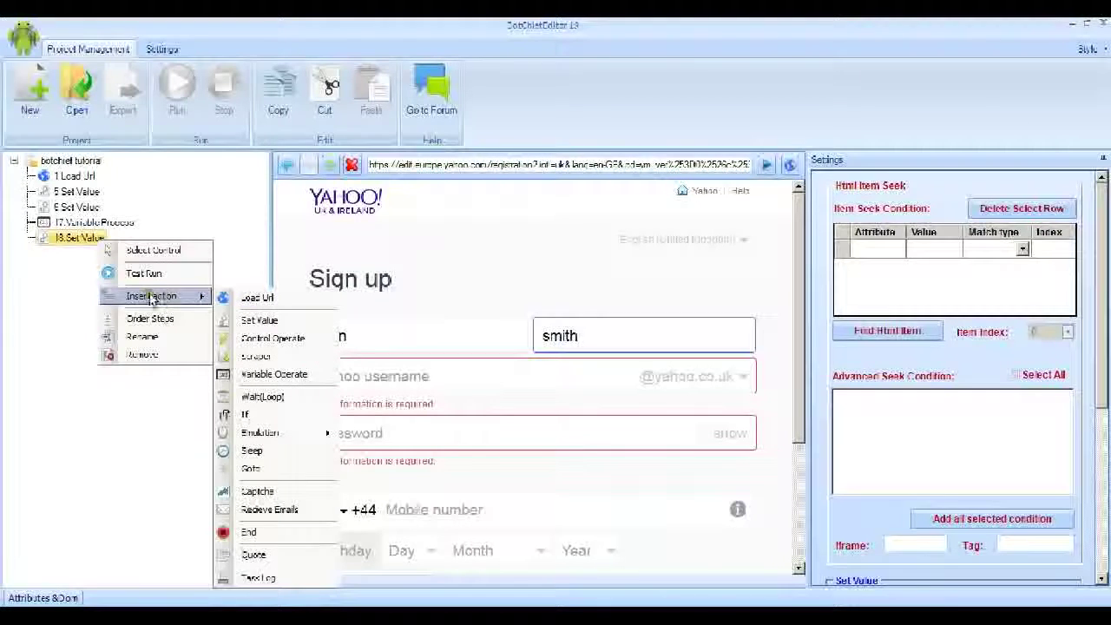
click(158, 252)
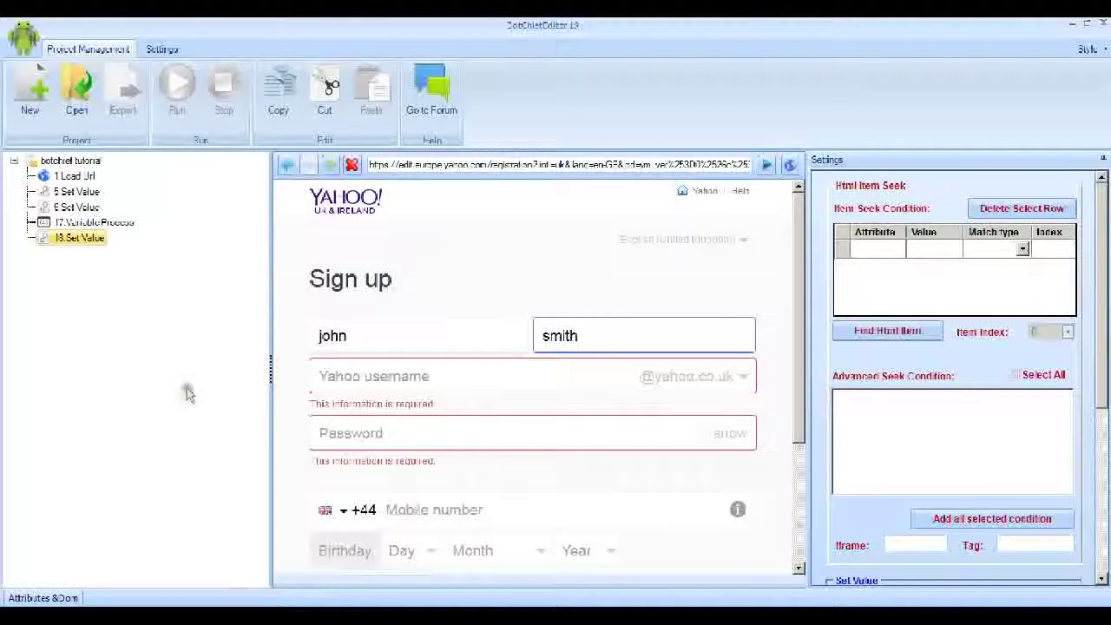
click(331, 379)
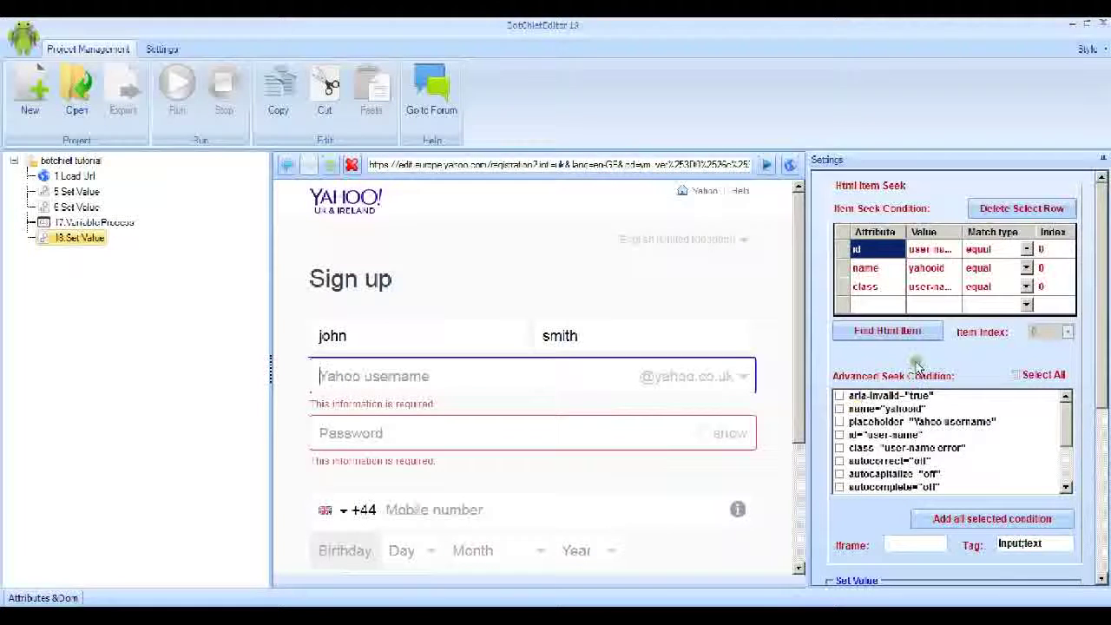
click(911, 332)
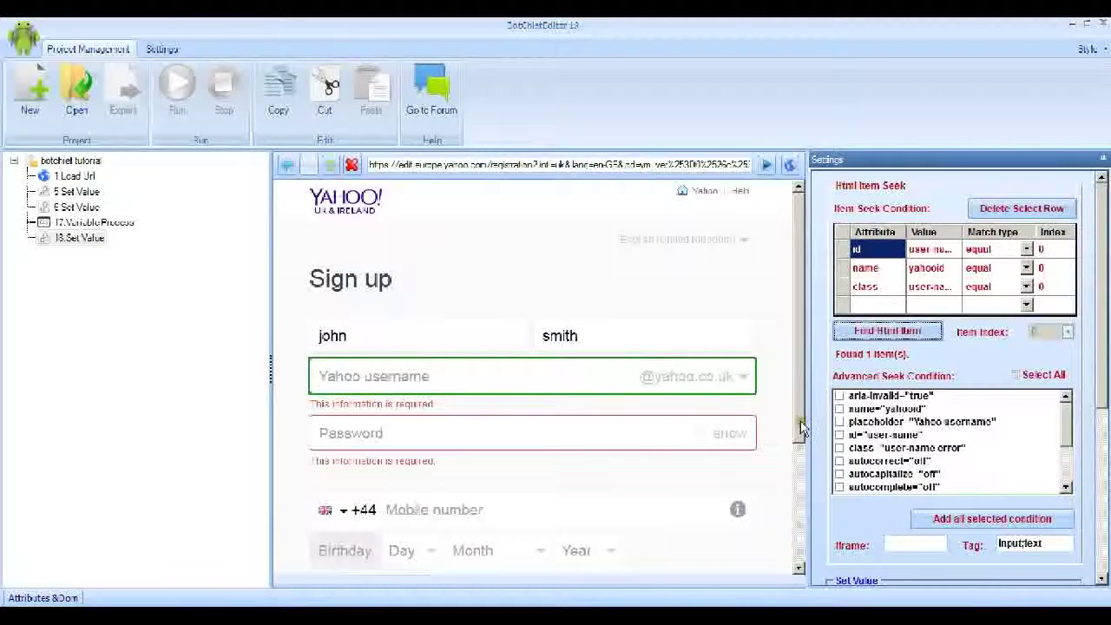
Step: Make the third Set Value action take its value from the Yahoo ID variable and save the action
drag(1100, 401, 1102, 526)
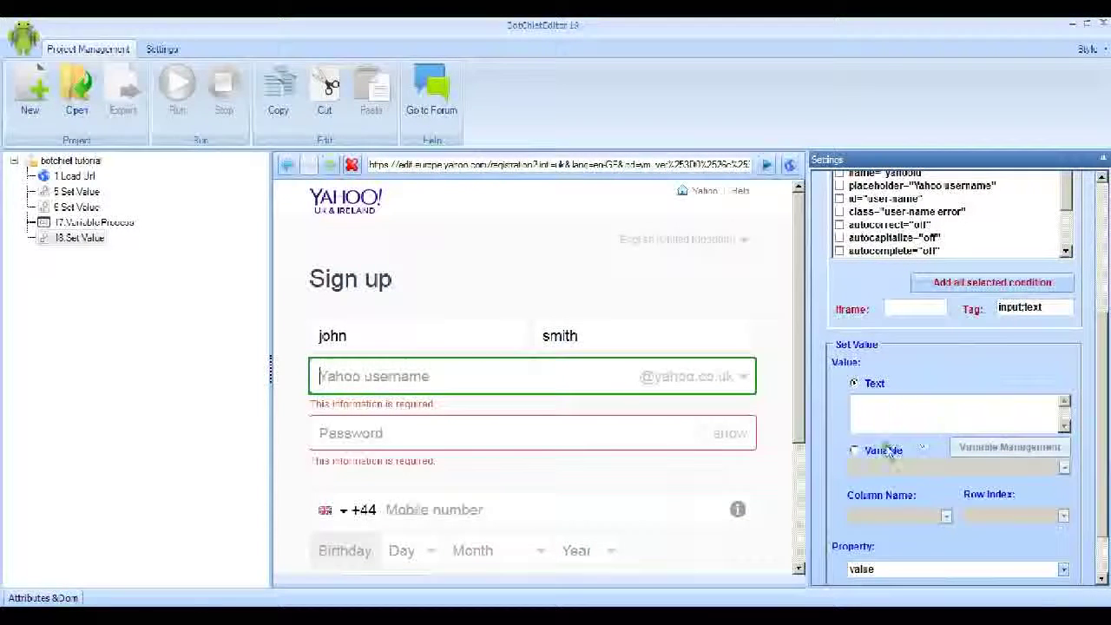
click(856, 452)
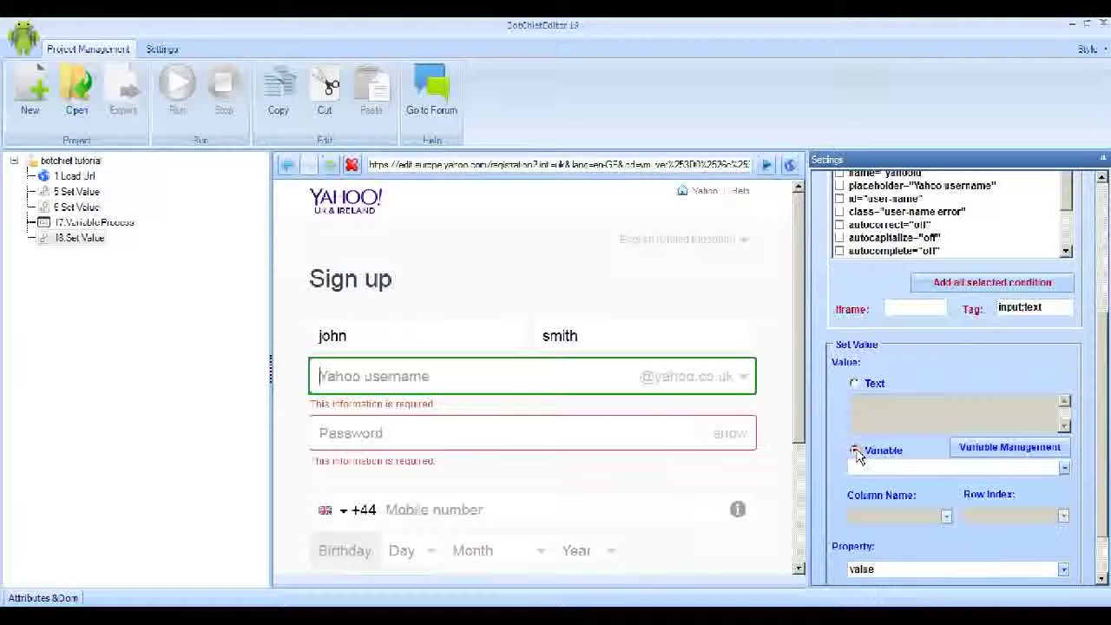
click(1064, 468)
click(1037, 482)
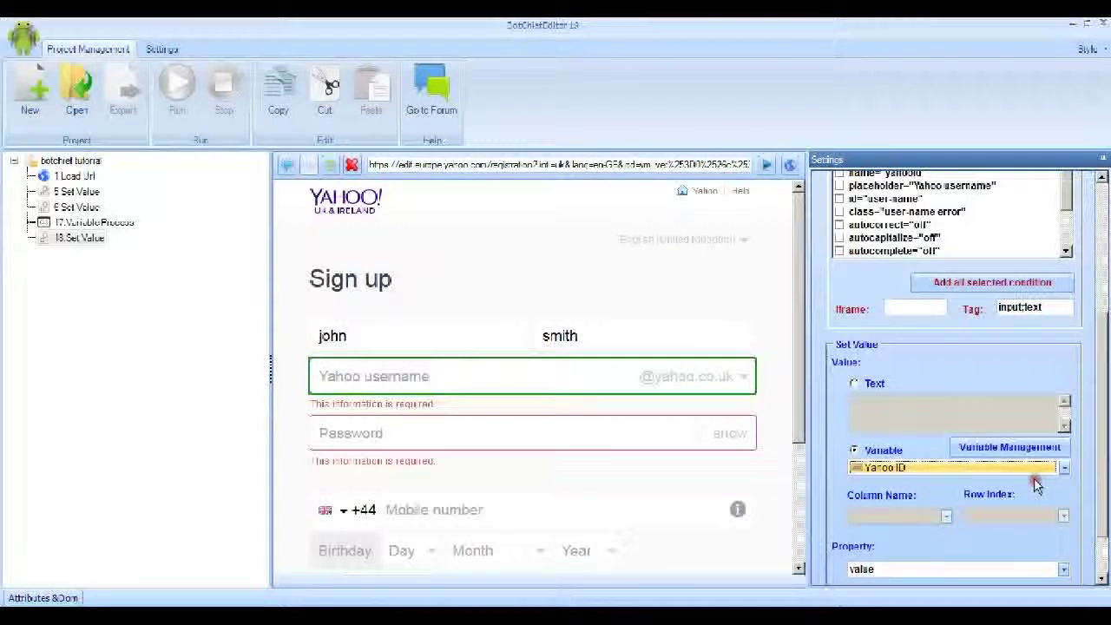
drag(1102, 482, 1102, 530)
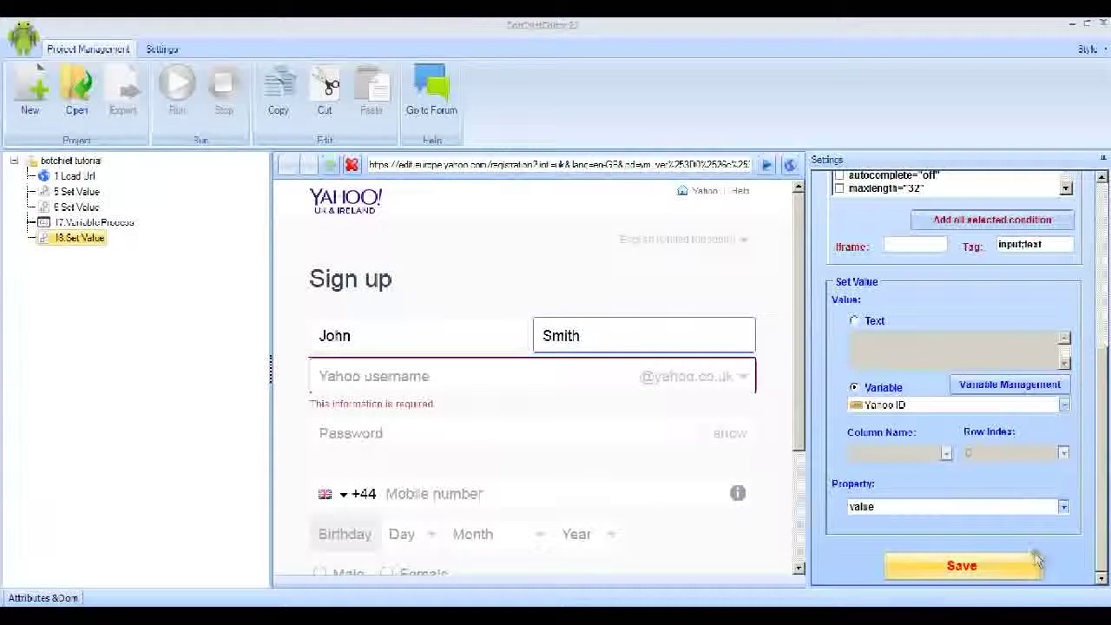
click(964, 566)
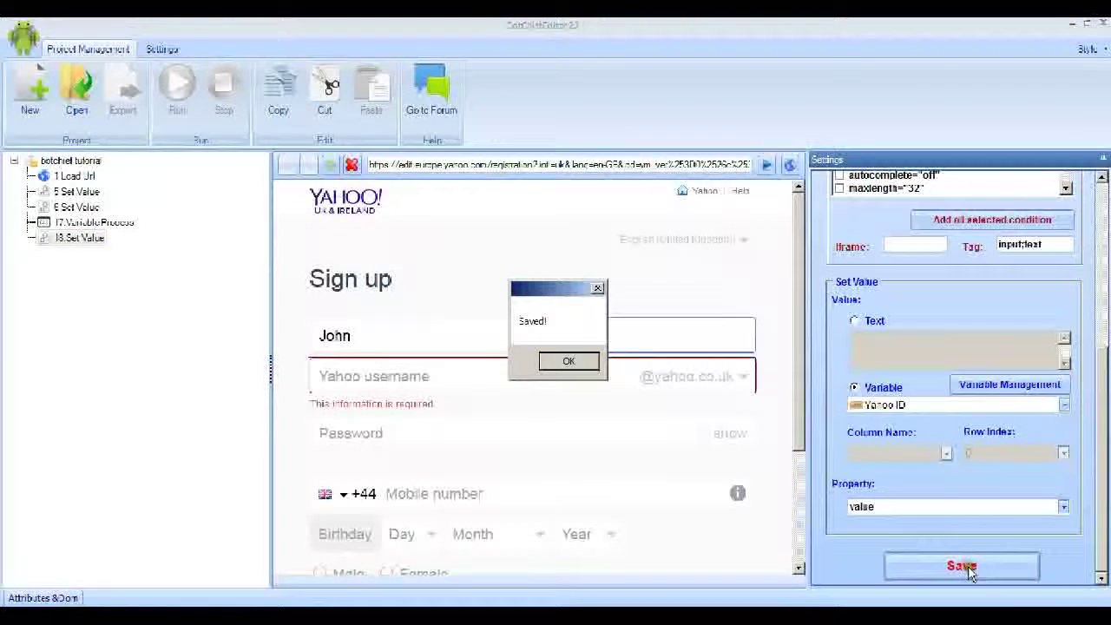
click(569, 362)
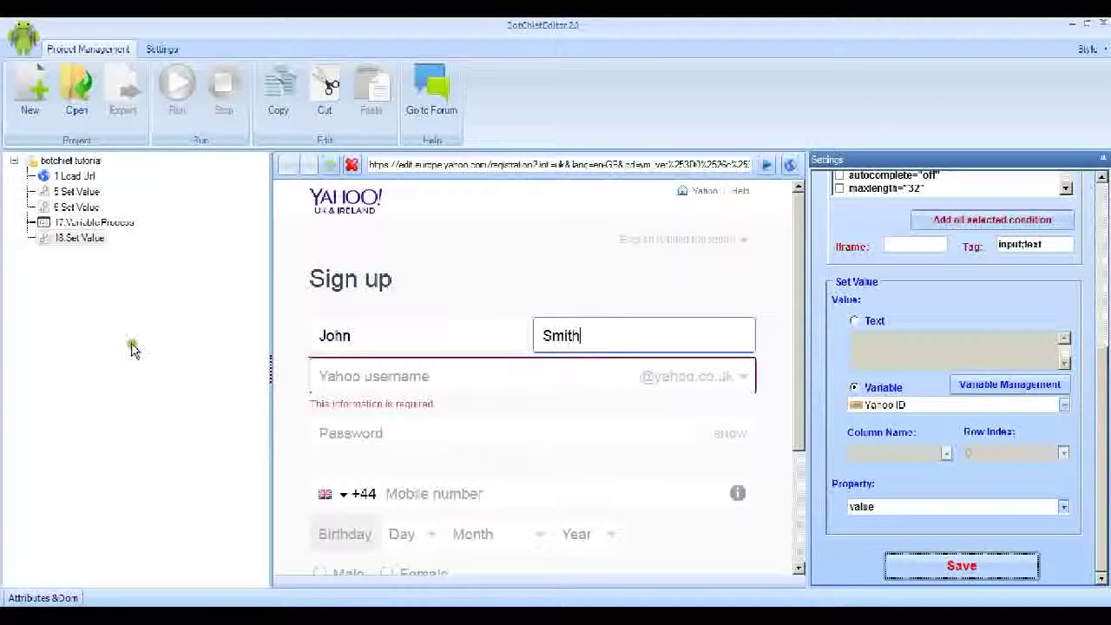
Step: Test-run the Variable Process action, followed by the Set Value action that fills the Yahoo username
click(111, 224)
right_click(111, 224)
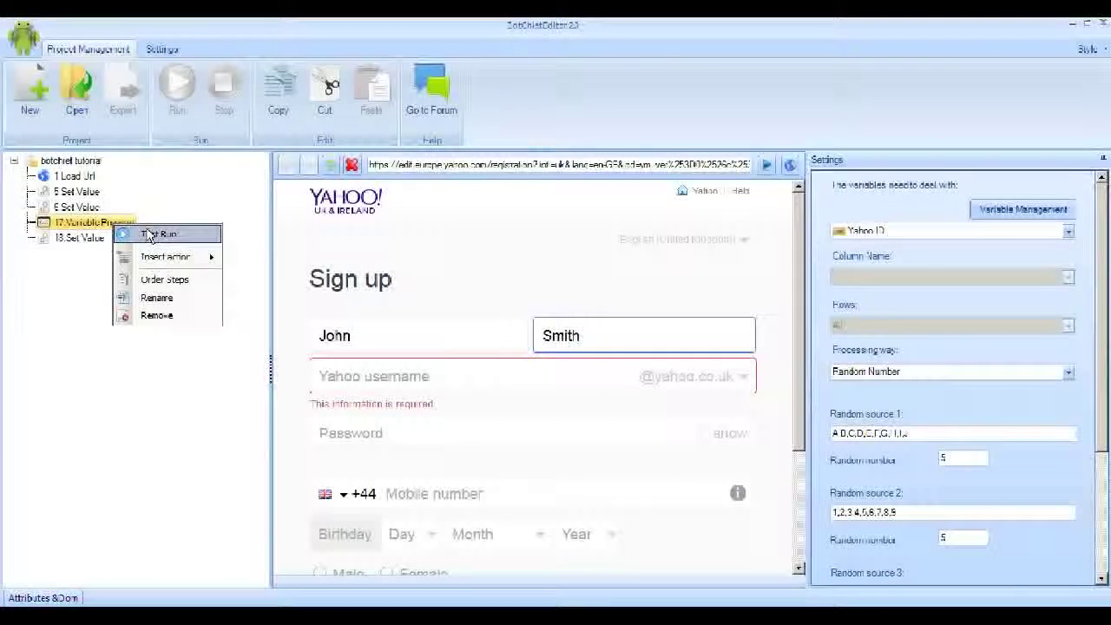
click(153, 236)
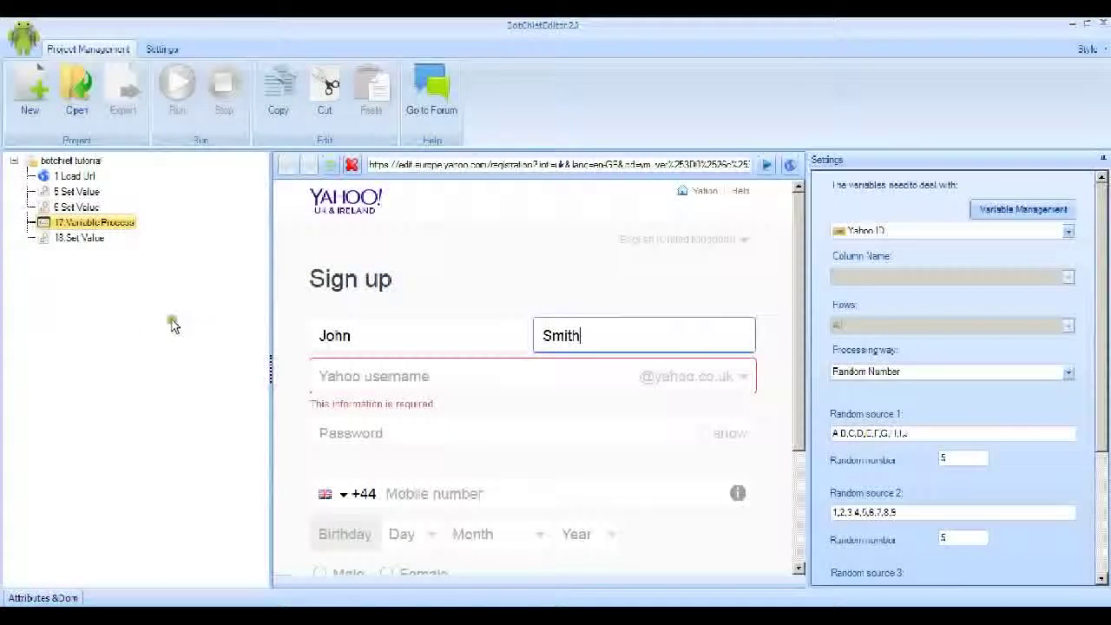
click(80, 238)
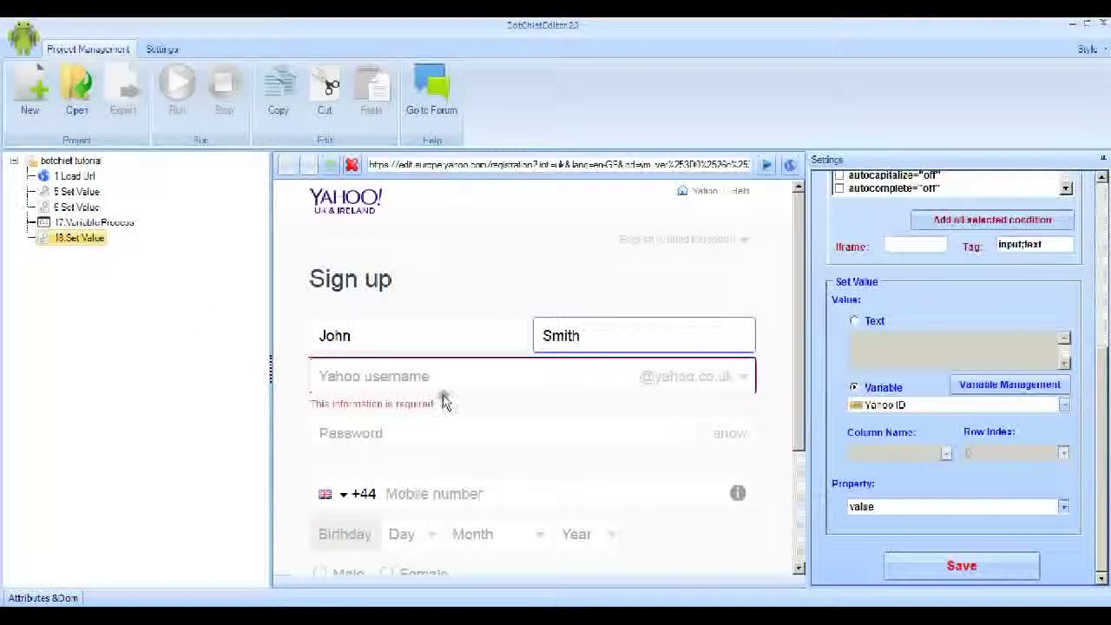
right_click(69, 242)
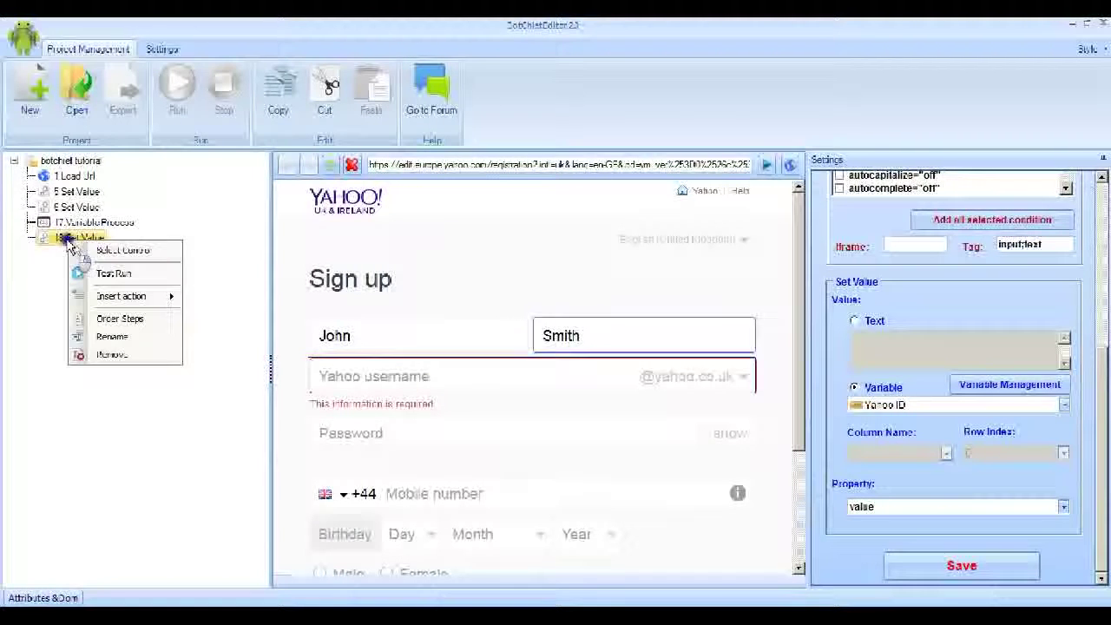
click(116, 277)
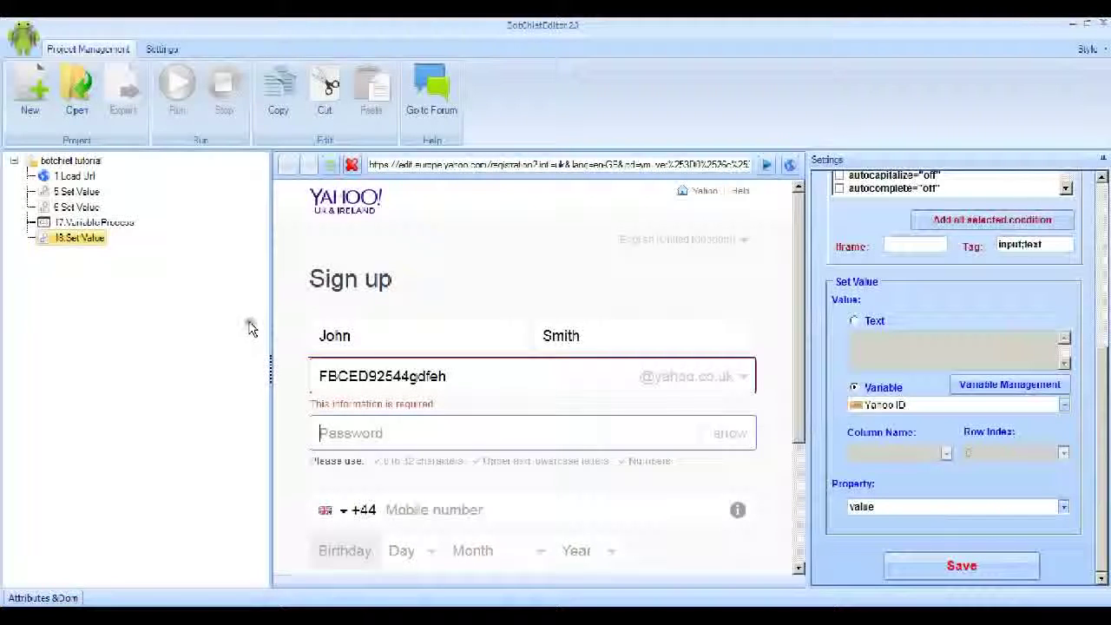
Step: Add a second Variable Operate action to the botchief tutorial project and show its settings
right_click(83, 163)
mouse_move(108, 172)
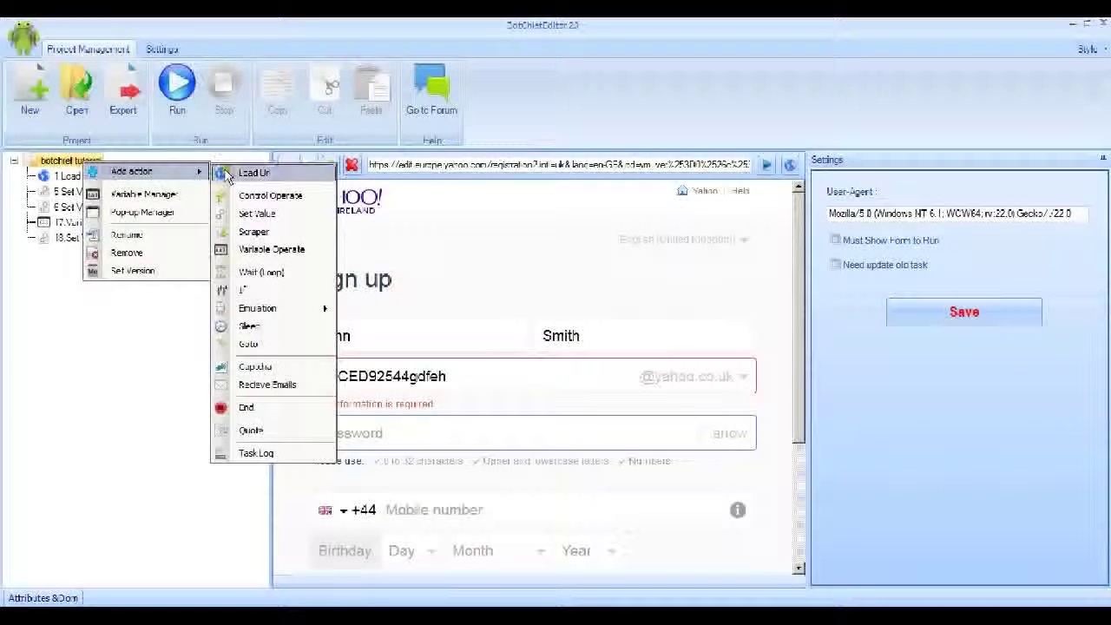
click(272, 249)
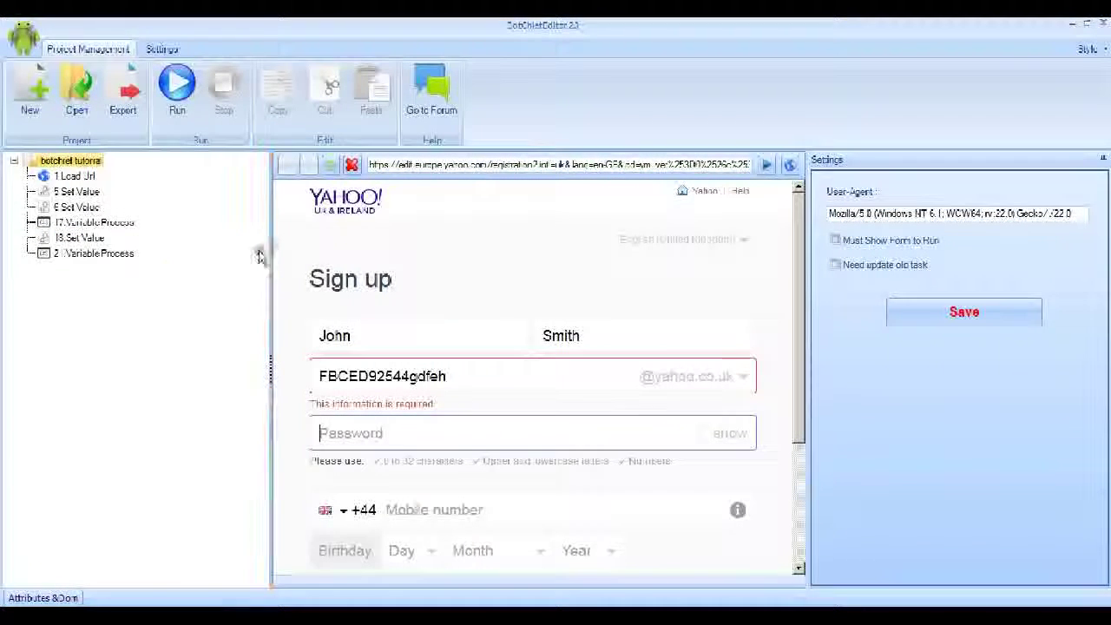
click(104, 253)
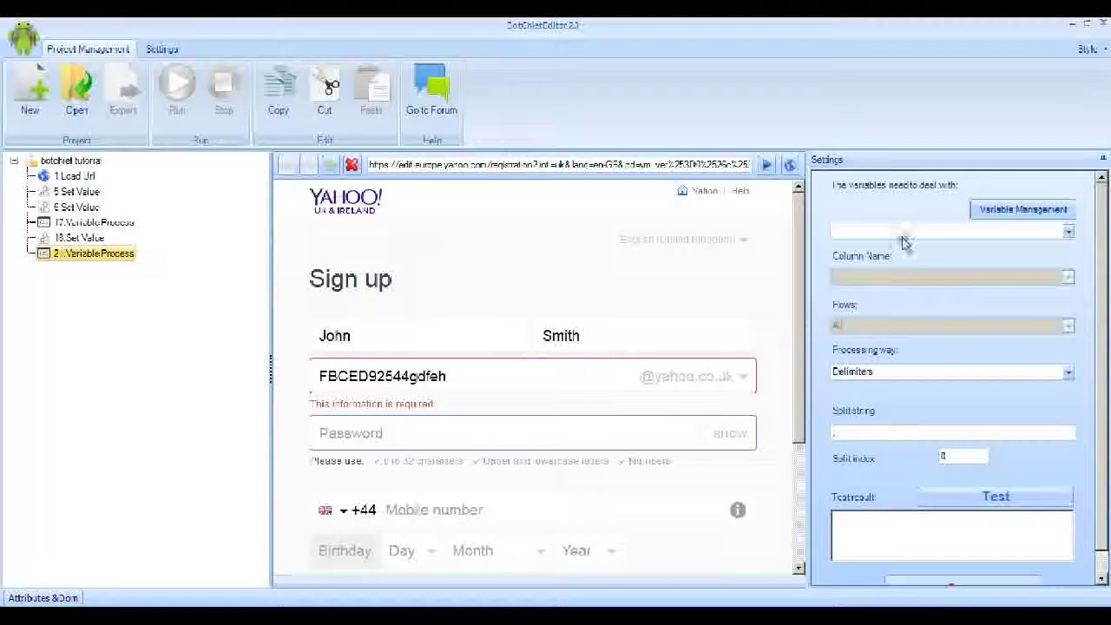
Step: Create a variable named Password with variable type Store variables and value type String
click(1023, 210)
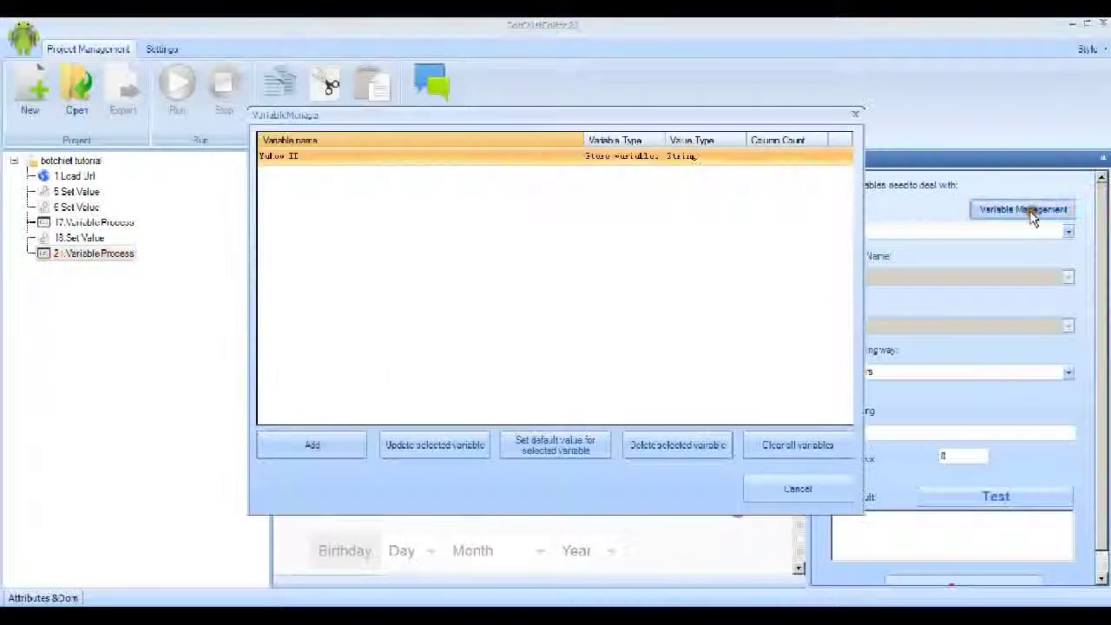
click(341, 448)
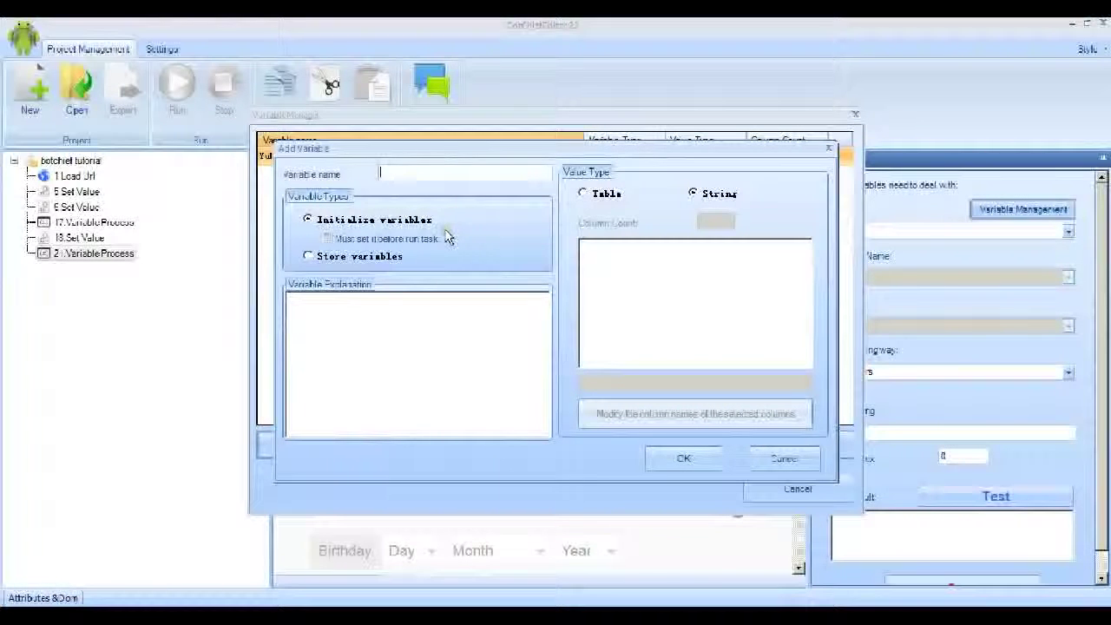
text(Password)
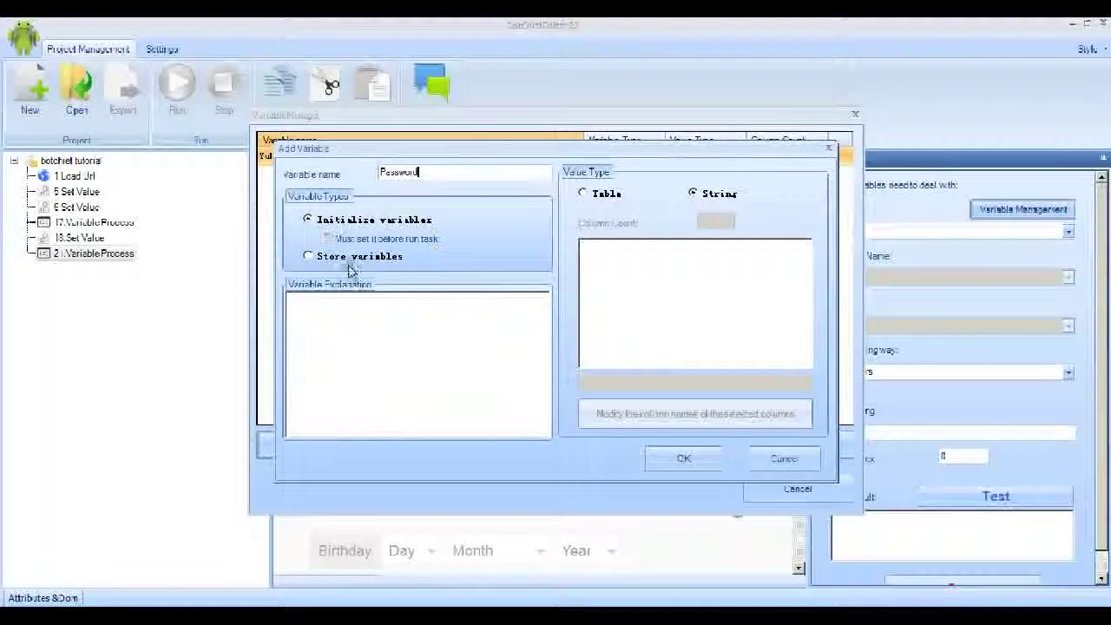
click(309, 257)
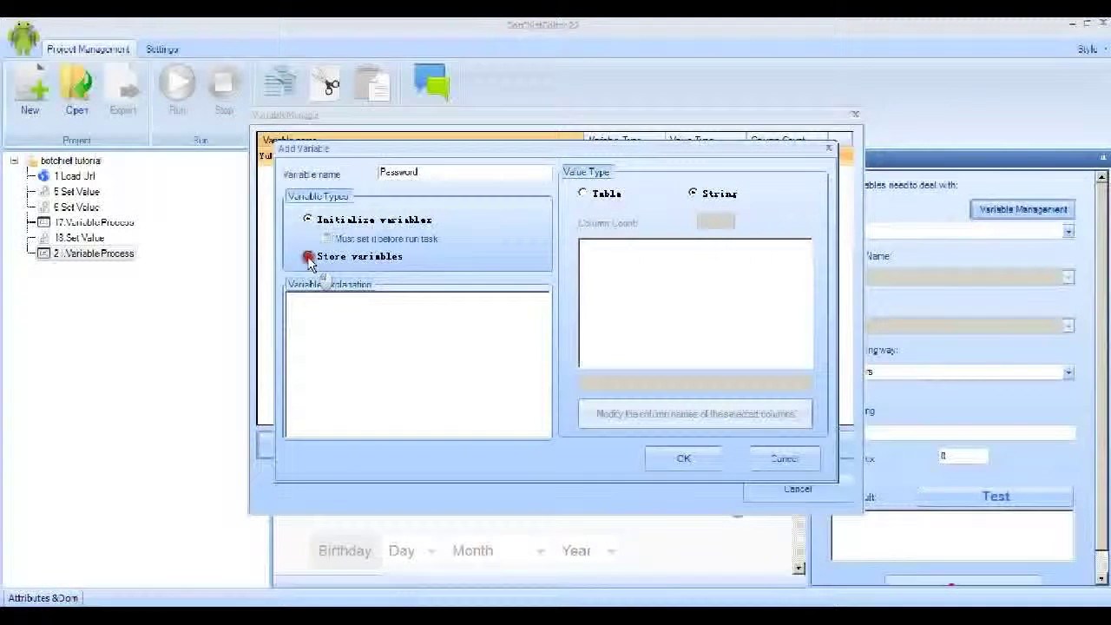
click(682, 460)
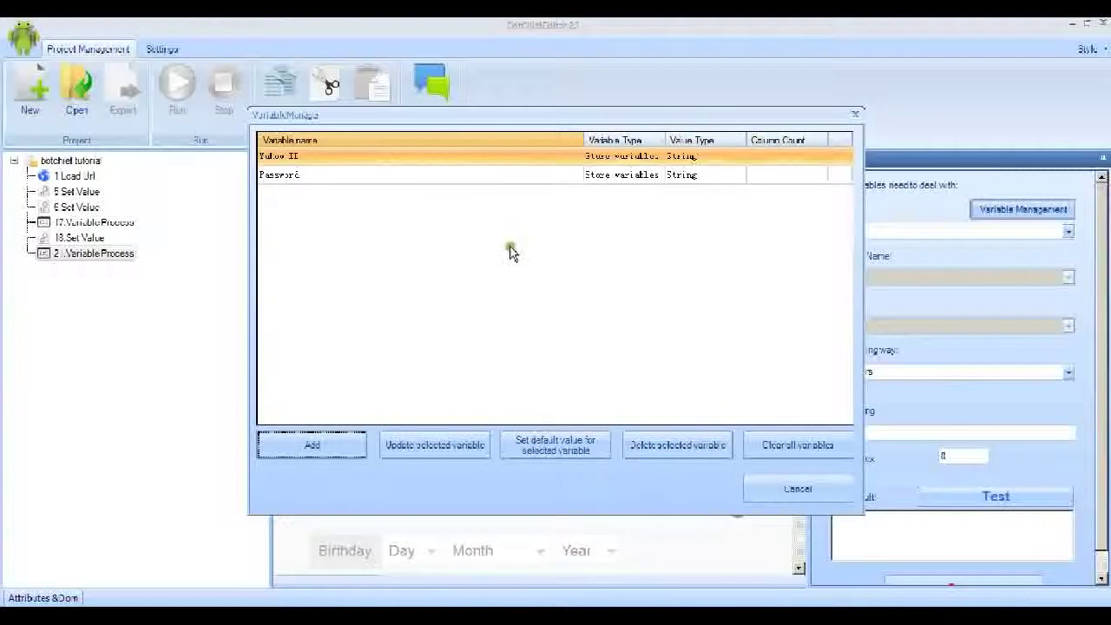
click(803, 488)
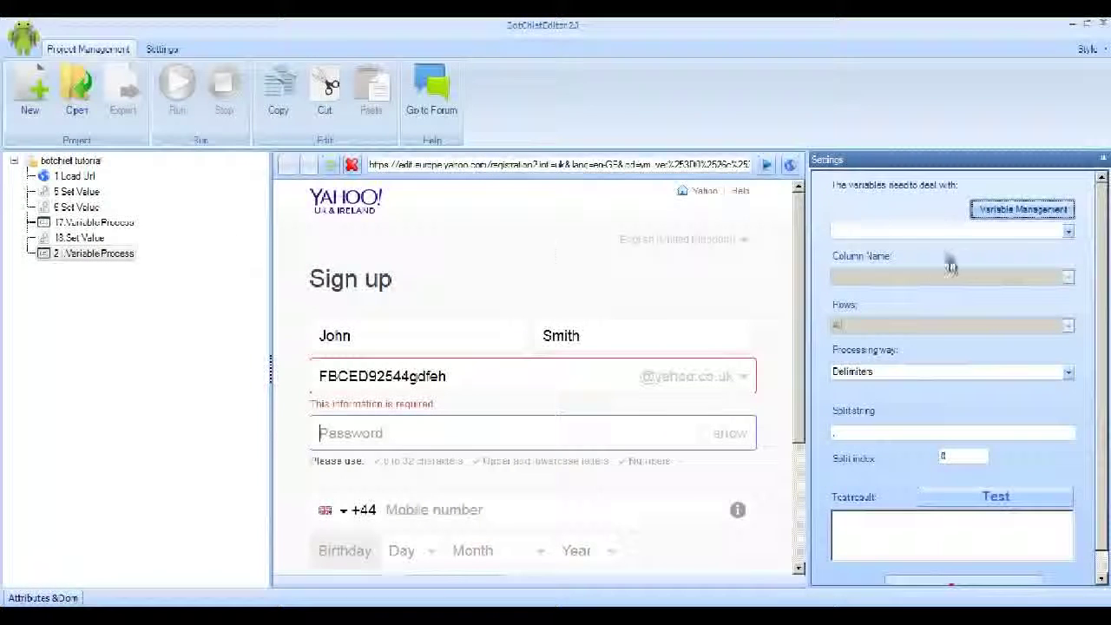
Step: Make the second Variable Process action work on the Password variable with Random Number as its processing way
click(1068, 231)
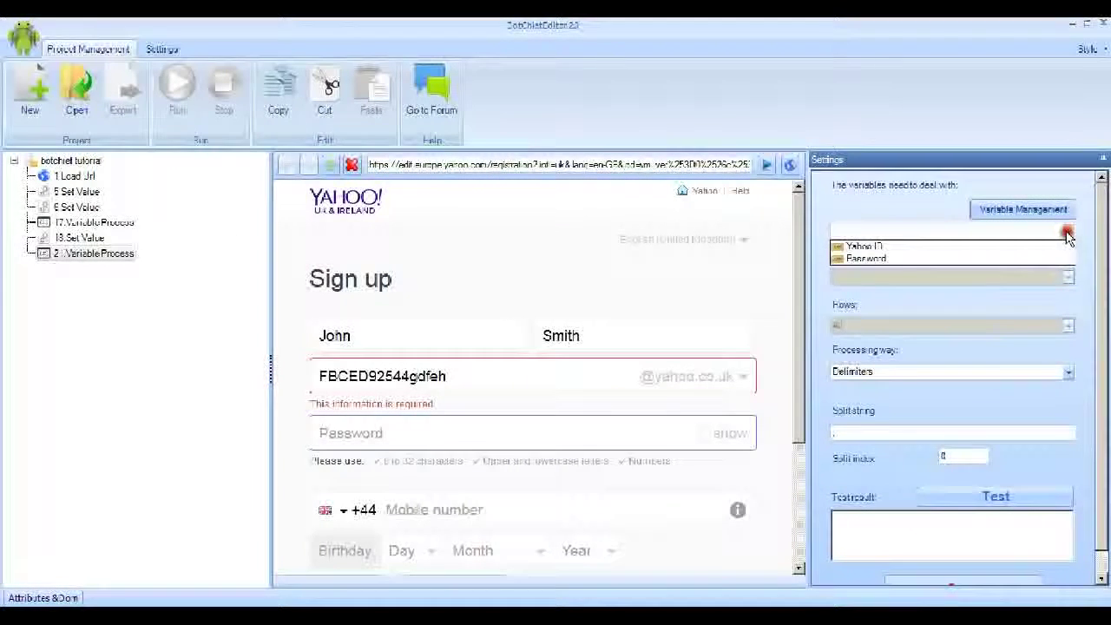
click(883, 259)
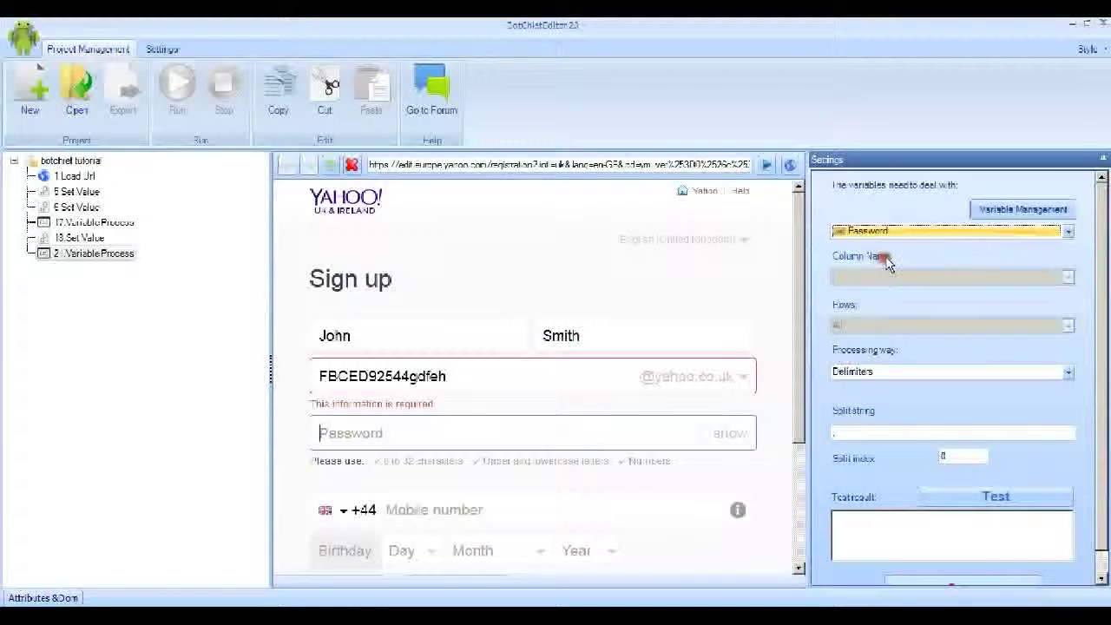
click(1067, 371)
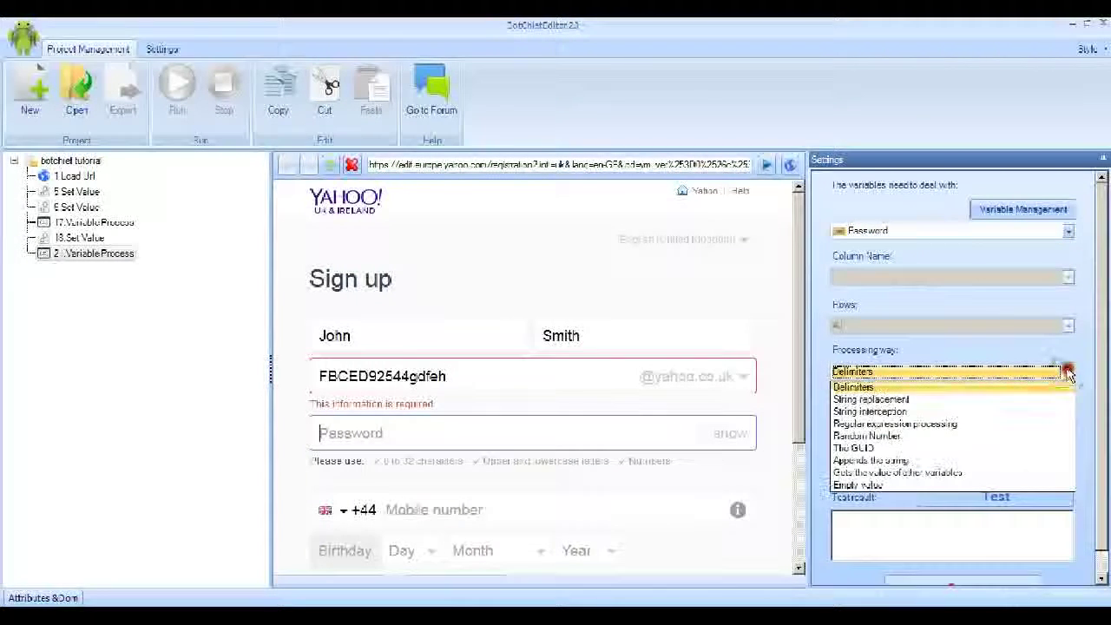
click(878, 436)
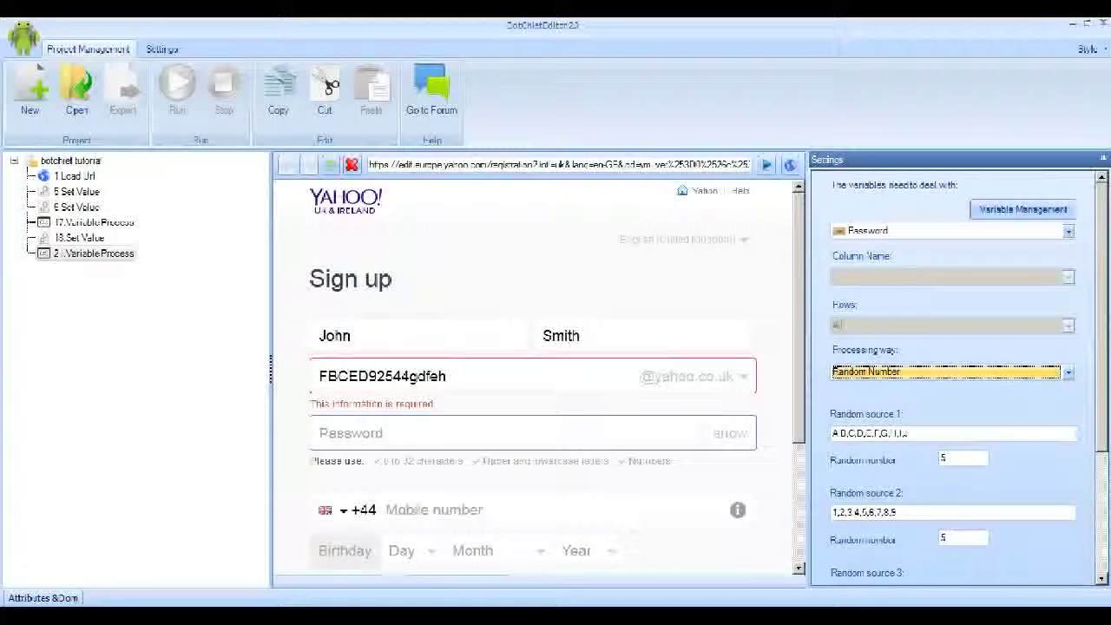
Step: Test the random value generation for the Password variable, then save the Variable Process action and reselect it in the project
drag(1102, 390, 1093, 540)
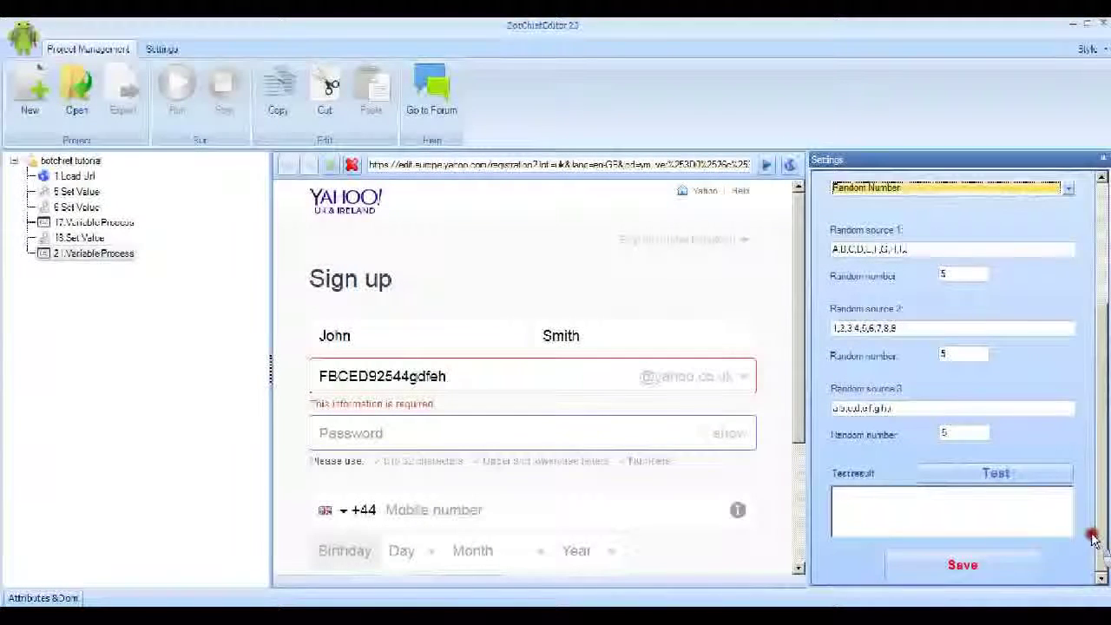
click(992, 474)
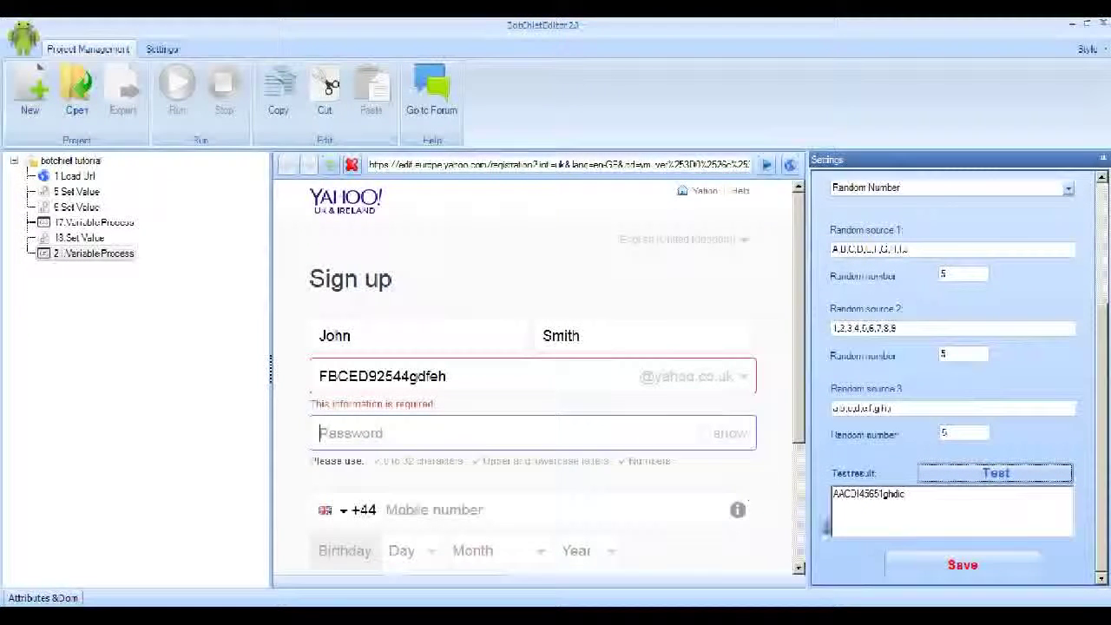
click(967, 575)
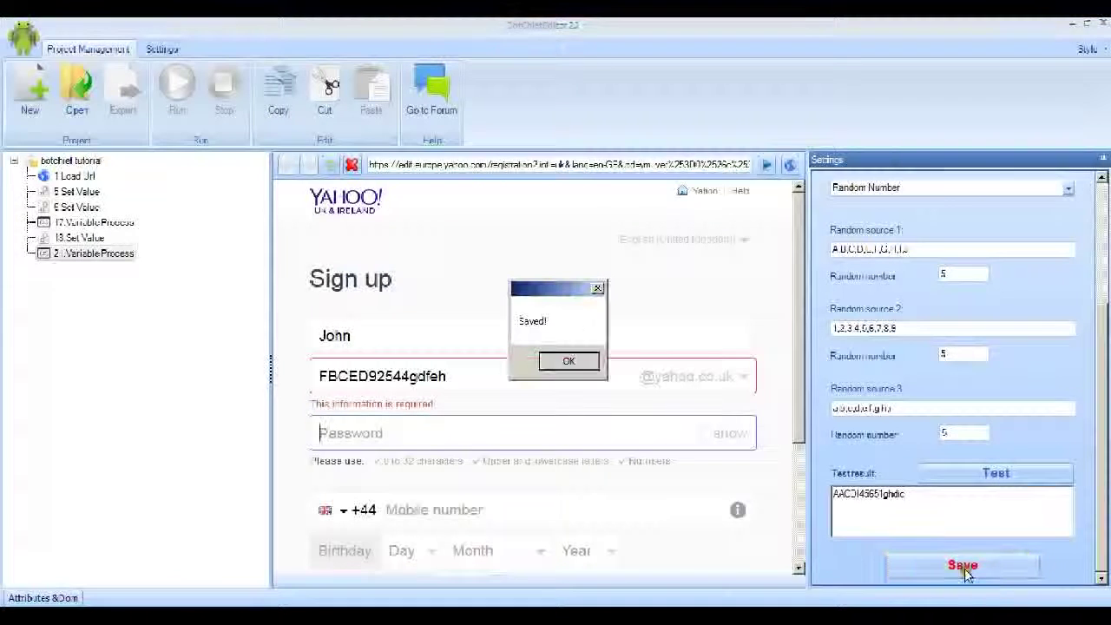
click(573, 361)
click(111, 265)
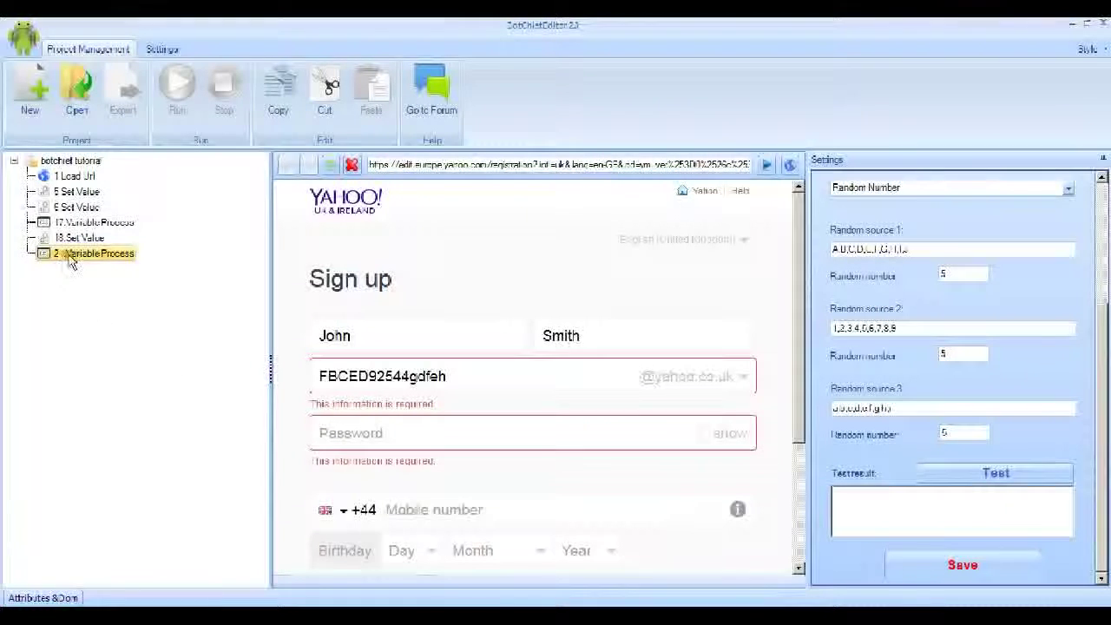
Step: Add a Control Operate action to the botchief tutorial project
right_click(36, 165)
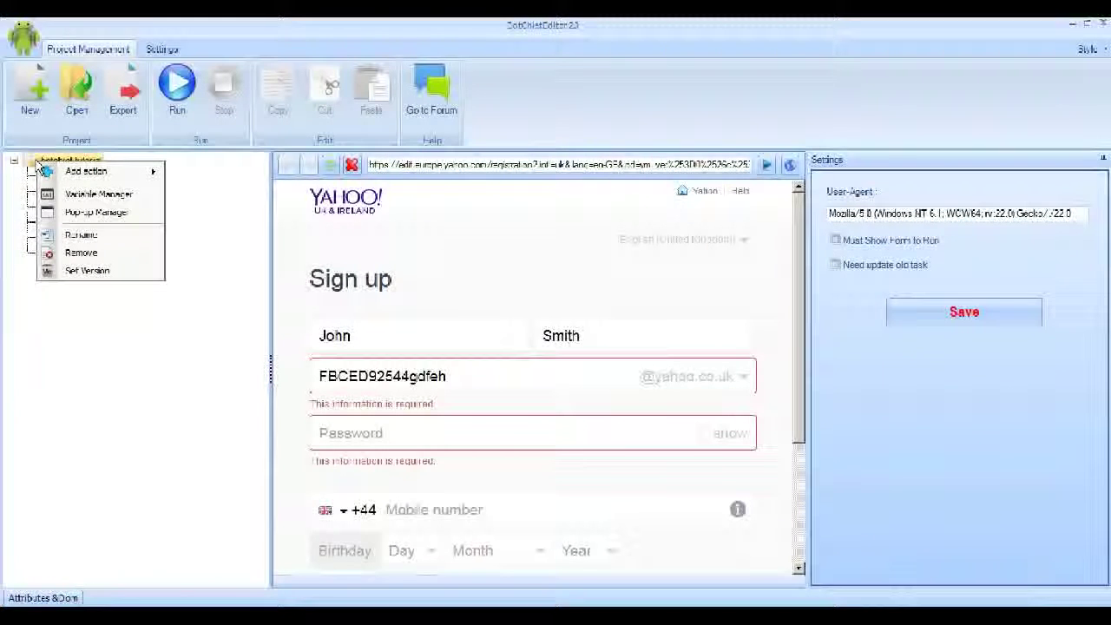
mouse_move(147, 171)
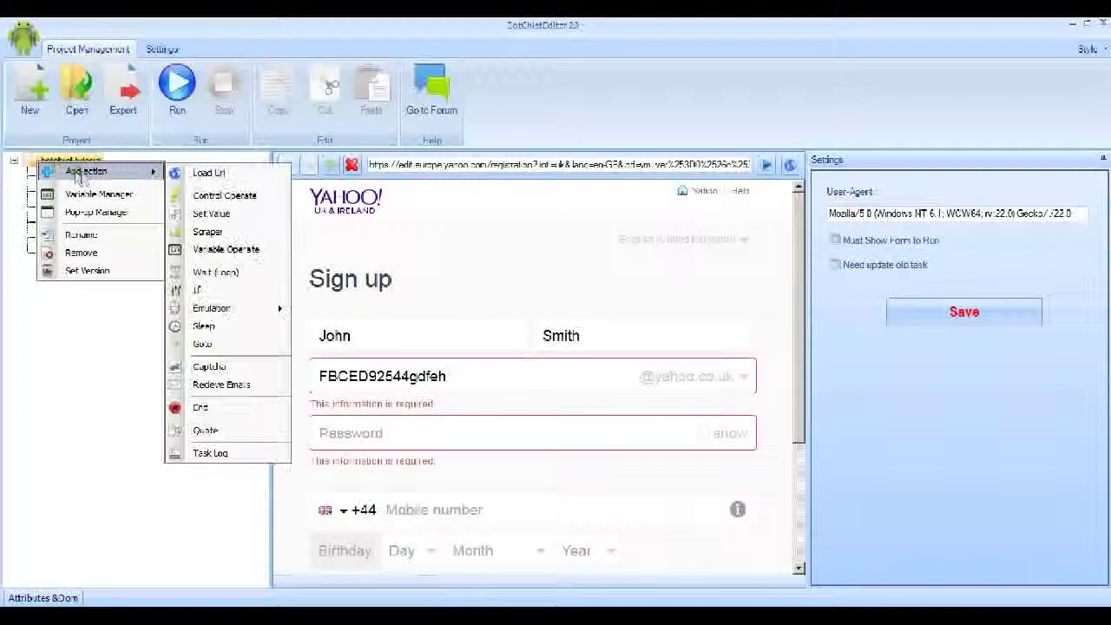
click(226, 199)
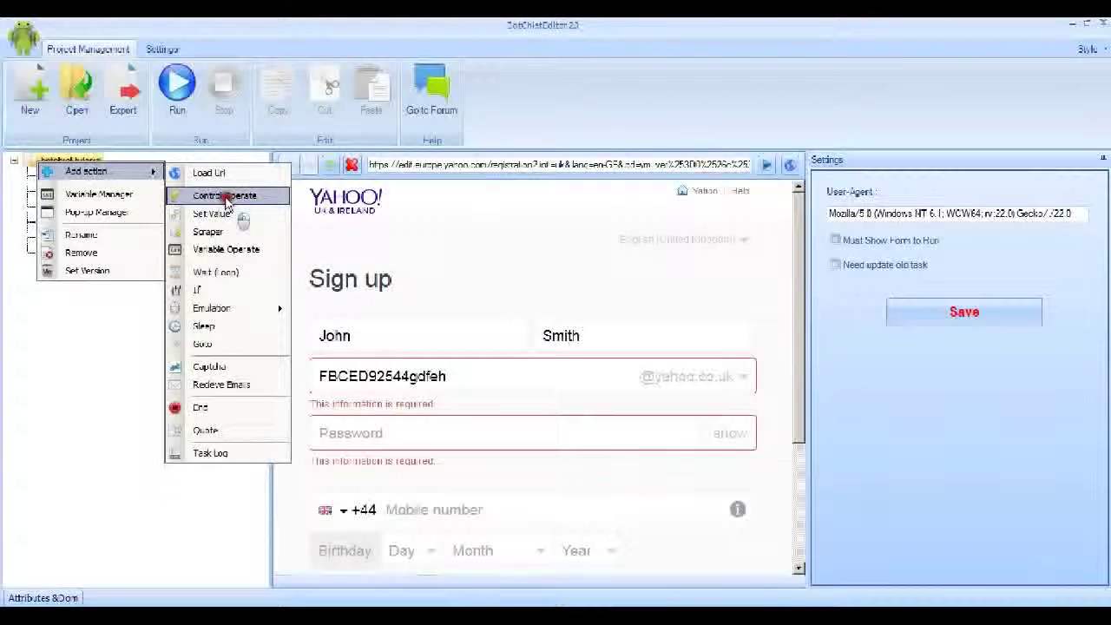